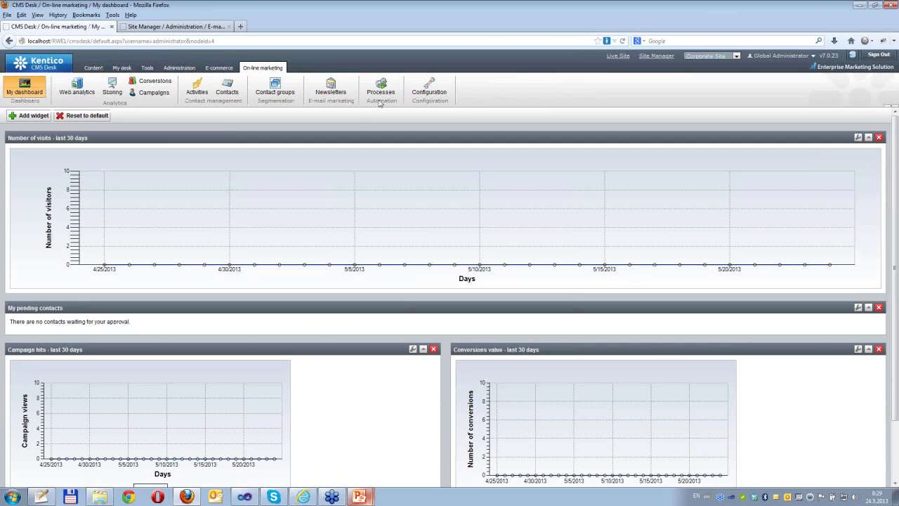
Enable on-line marketing in the Site Manager's global On-line marketing settings, save, and return to CMS Desk.
{"action": "left_click", "coordinate": [176, 26]}
{"action": "left_click", "coordinate": [156, 68]}
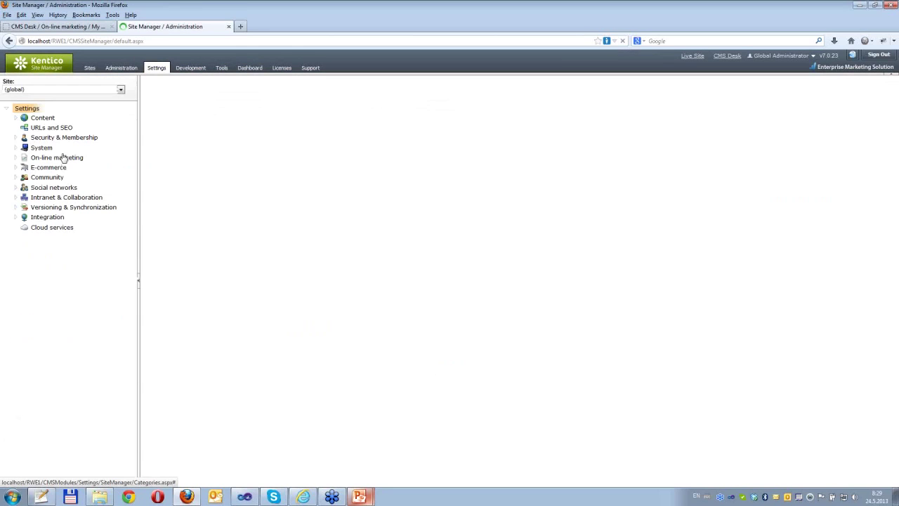
{"action": "left_click", "coordinate": [63, 158]}
{"action": "left_click", "coordinate": [287, 154]}
{"action": "left_click", "coordinate": [160, 102]}
{"action": "left_click", "coordinate": [56, 26]}
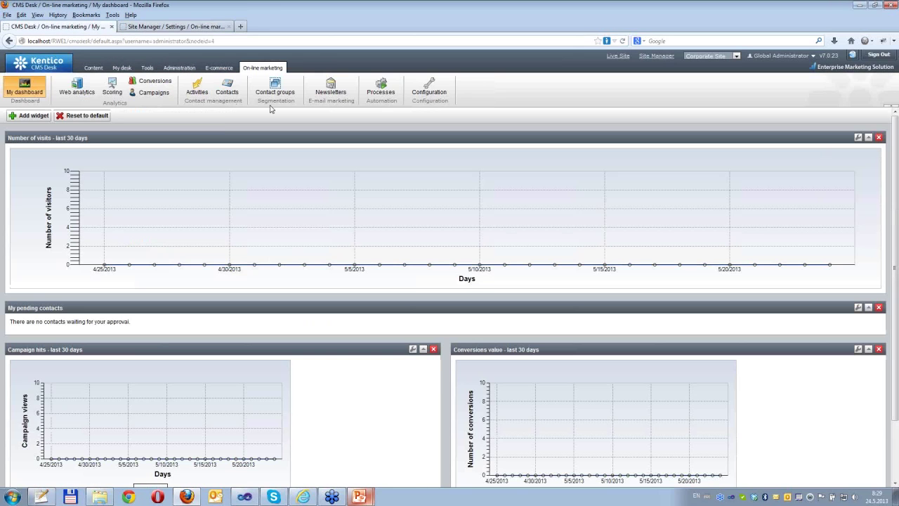
Review the list of automation processes and show the triggers of CA01 - Training (version 1).
{"action": "left_click", "coordinate": [394, 97]}
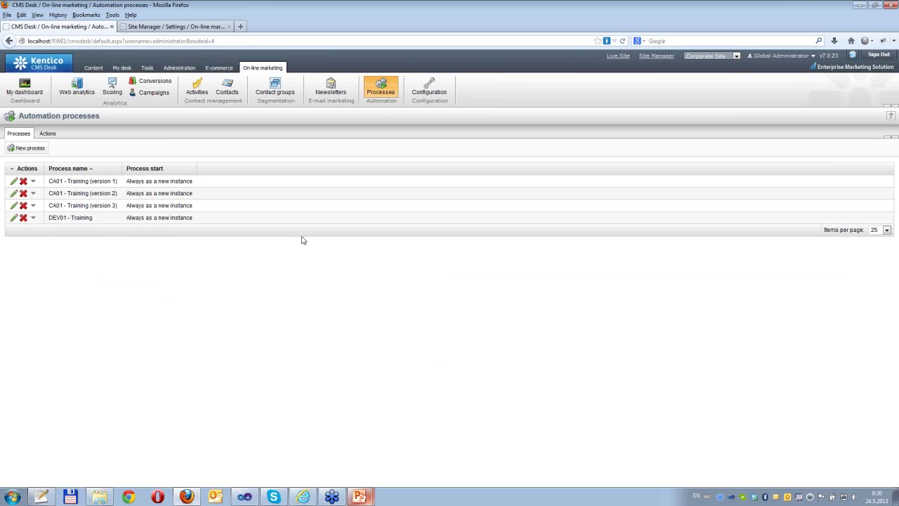
{"action": "left_click_drag", "start_coordinate": [49, 182], "coordinate": [61, 181]}
{"action": "left_click_drag", "start_coordinate": [64, 182], "coordinate": [191, 205]}
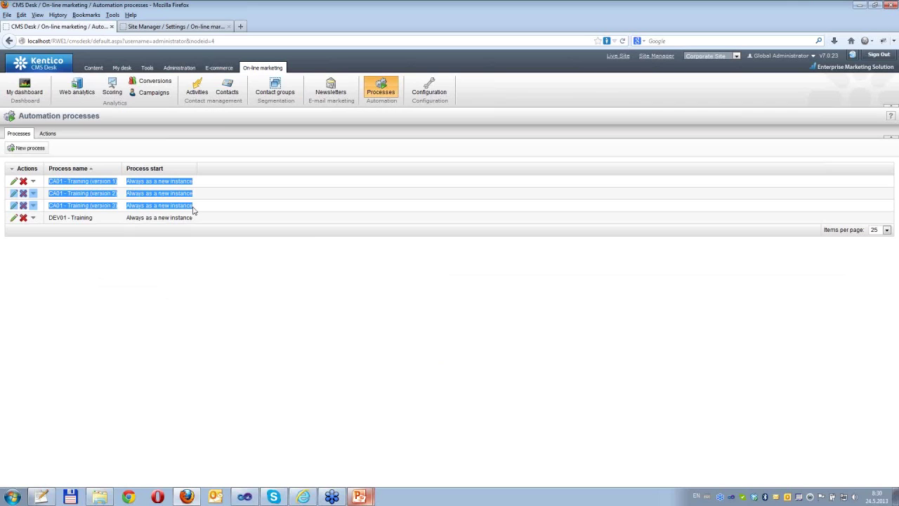
{"action": "left_click", "coordinate": [58, 219]}
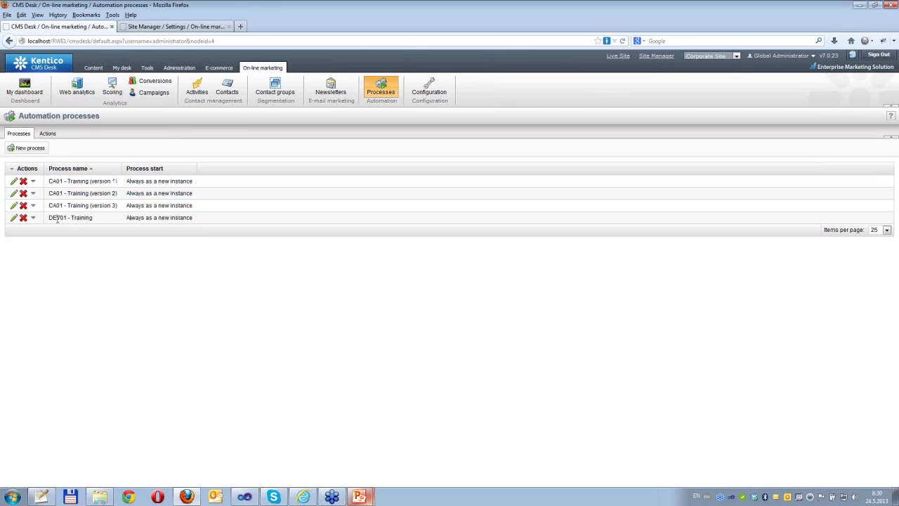
{"action": "left_click_drag", "start_coordinate": [49, 218], "coordinate": [103, 223]}
{"action": "left_click", "coordinate": [14, 181]}
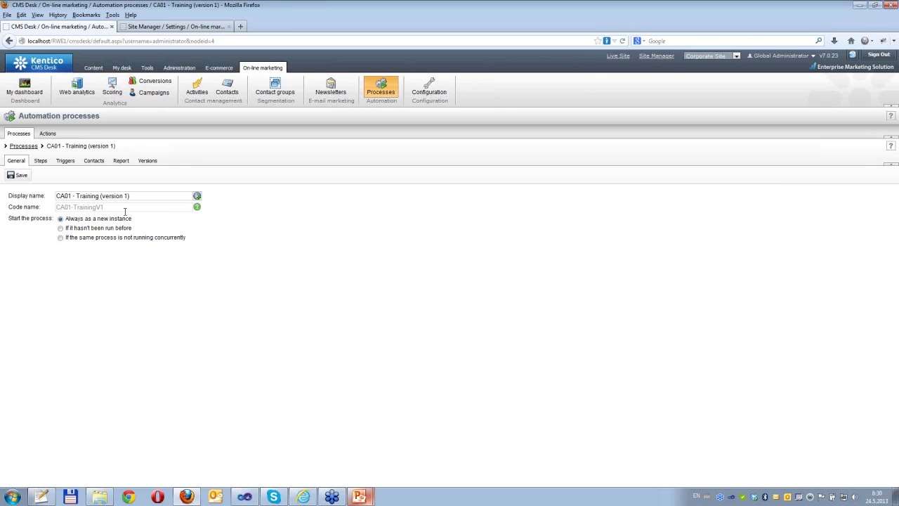
{"action": "left_click", "coordinate": [68, 164]}
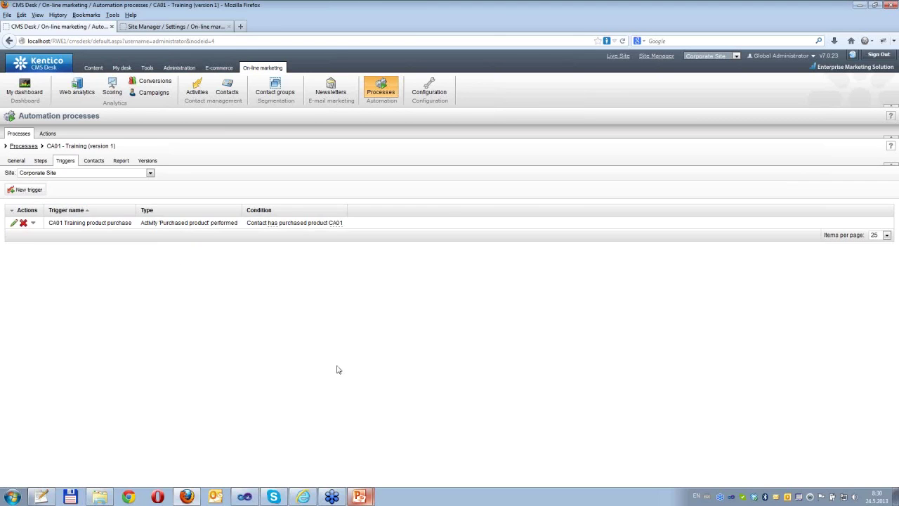
Switch to PowerPoint to view the "Recipe with EMS" slide, and return to the process triggers in Firefox.
{"action": "left_click", "coordinate": [359, 496]}
{"action": "left_click", "coordinate": [373, 476]}
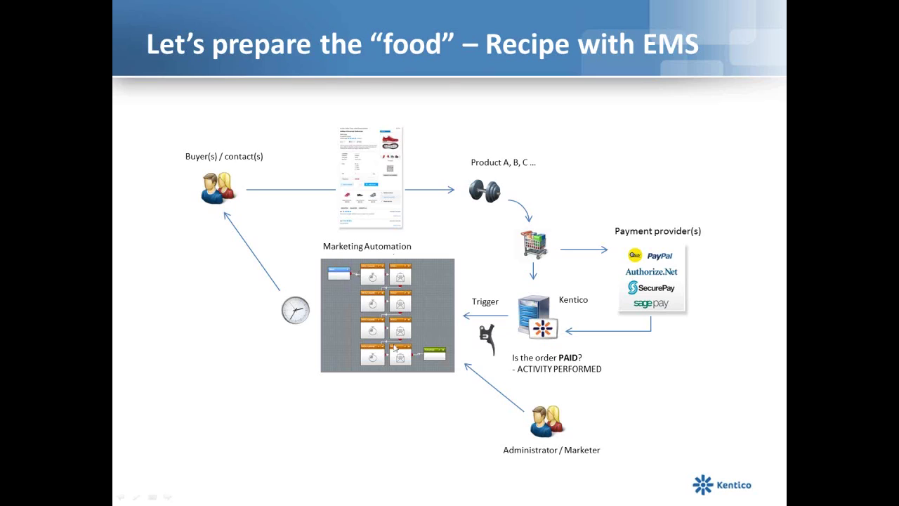
{"action": "key", "text": "alt+Tab"}
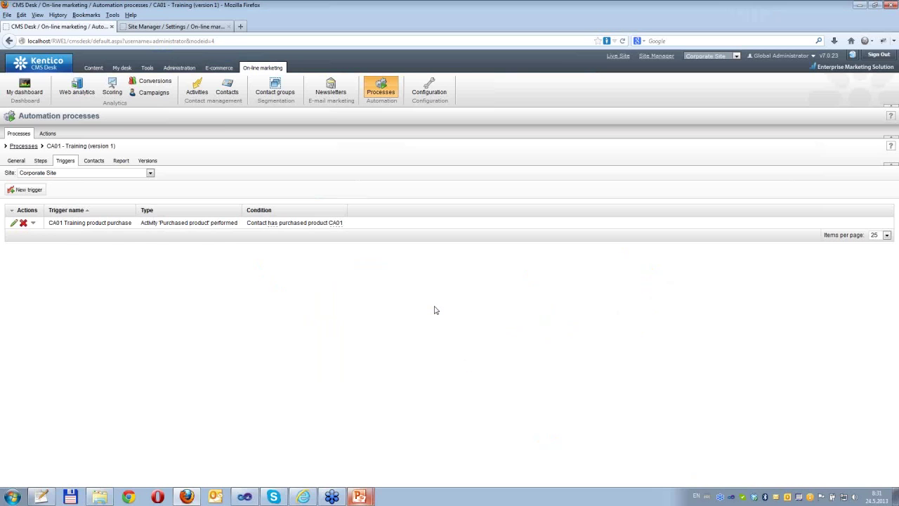
Inspect the CA01 Training product purchase trigger and its macro condition, and close the condition editor without changes.
{"action": "left_click", "coordinate": [13, 224]}
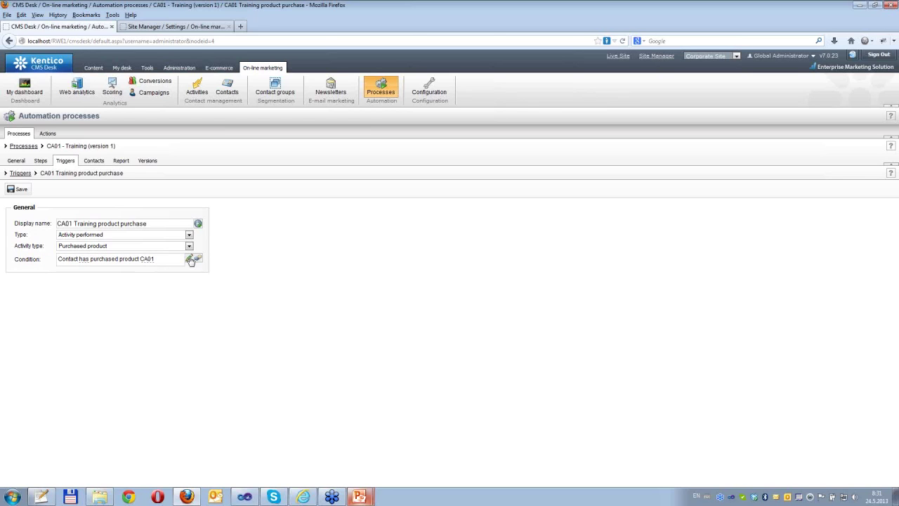
{"action": "left_click", "coordinate": [189, 259]}
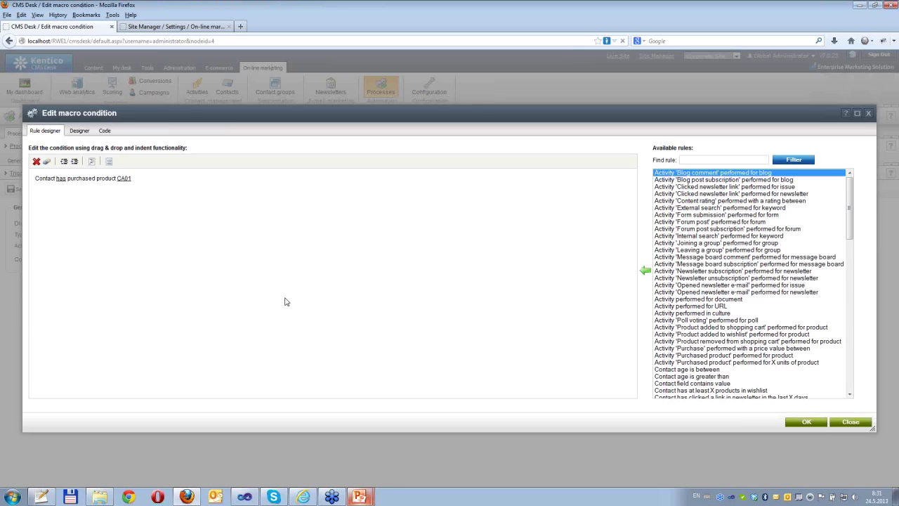
{"action": "left_click", "coordinate": [120, 176]}
{"action": "left_click", "coordinate": [868, 113]}
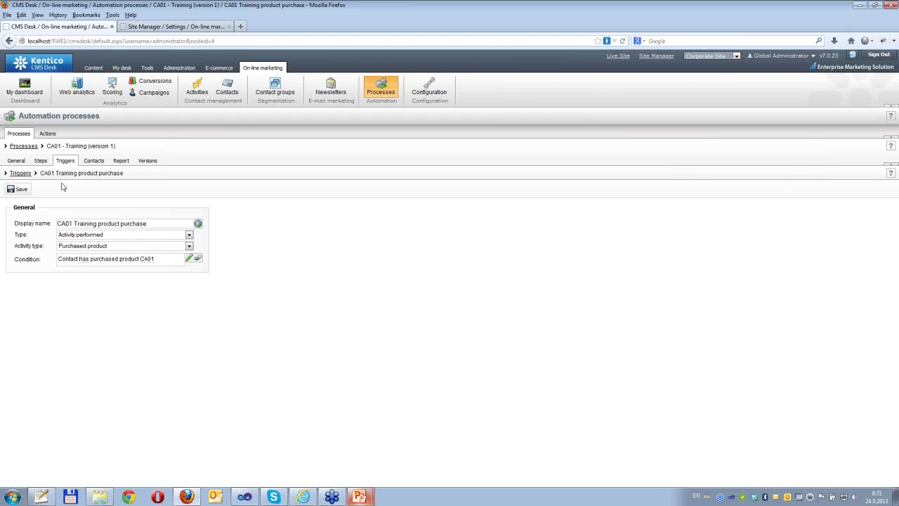
Show the process's step diagram and inspect the properties of the HOL1 (wait) and HOL1 newsletter steps.
{"action": "left_click", "coordinate": [40, 161]}
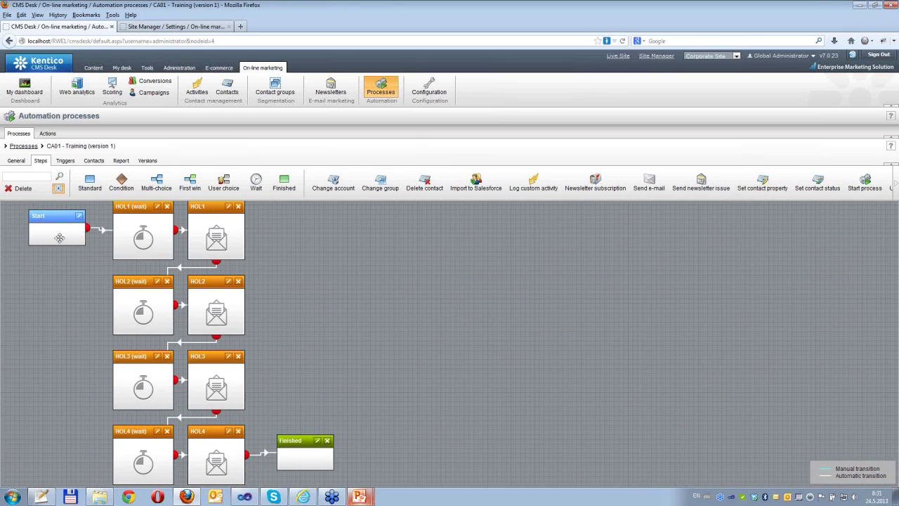
{"action": "double_click", "coordinate": [137, 239]}
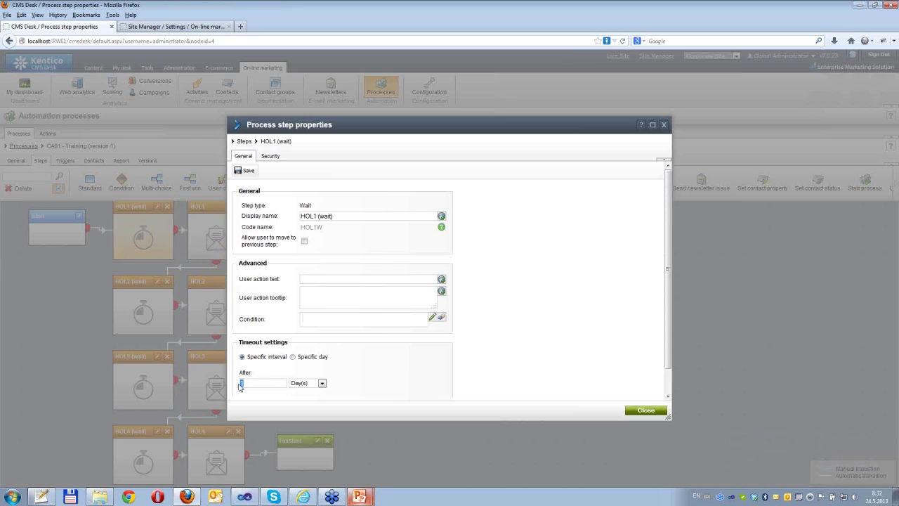
{"action": "left_click", "coordinate": [663, 125]}
{"action": "double_click", "coordinate": [204, 226]}
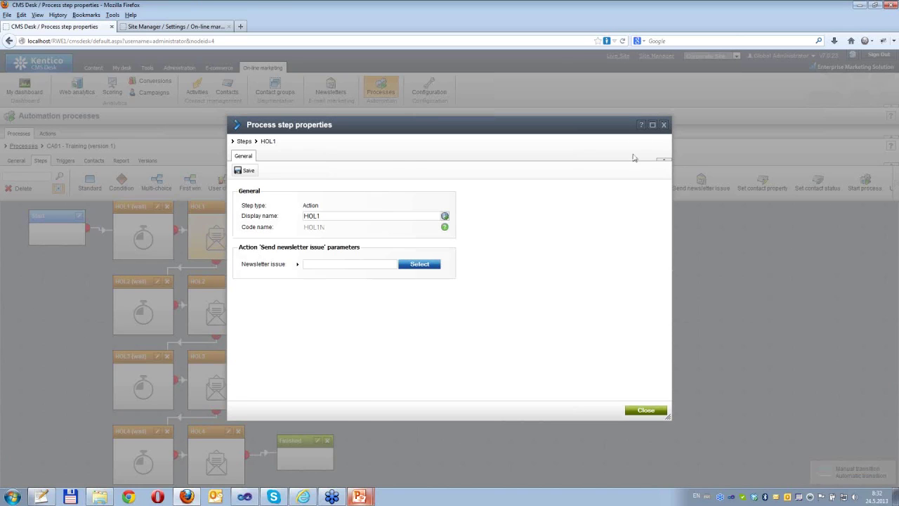
{"action": "left_click", "coordinate": [664, 125]}
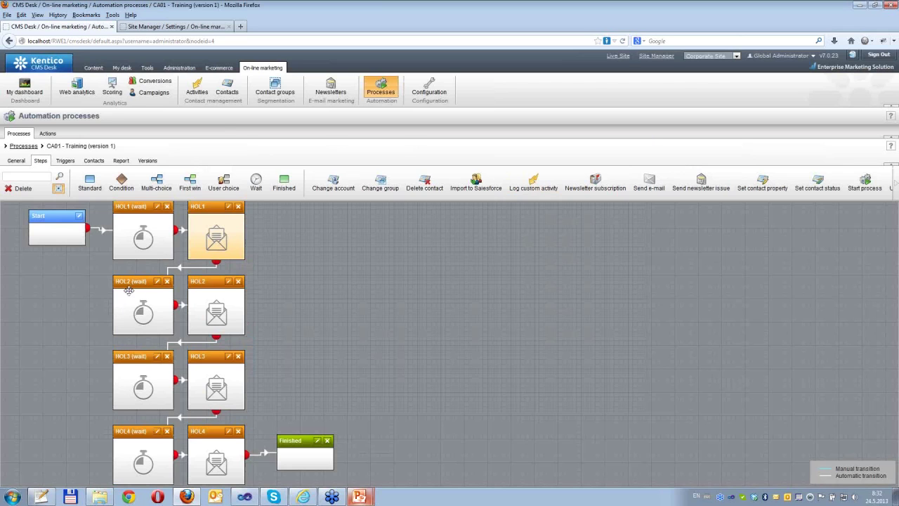
Check the timeout settings of the HOL2 (wait) and HOL3 (wait) steps.
{"action": "left_click", "coordinate": [144, 309]}
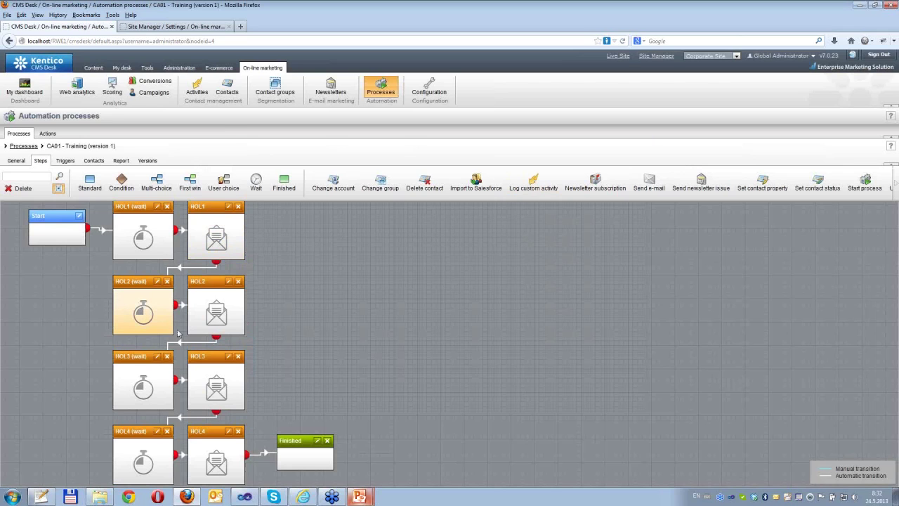
{"action": "double_click", "coordinate": [144, 311]}
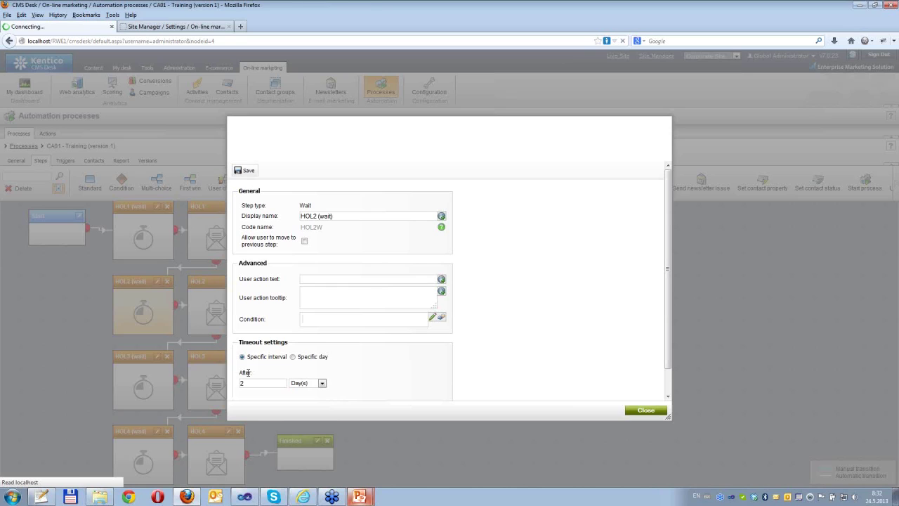
{"action": "left_click", "coordinate": [664, 125]}
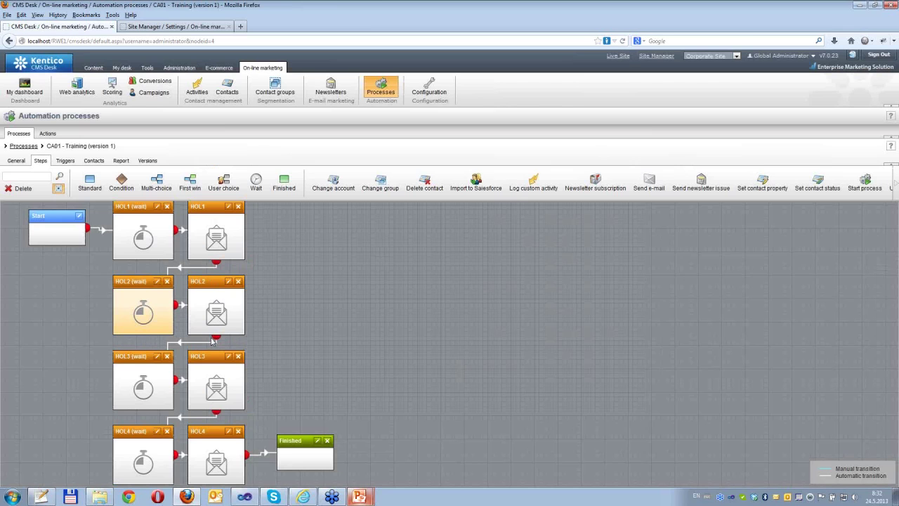
{"action": "scroll", "coordinate": [211, 337], "scroll_direction": "down", "scroll_amount": 1}
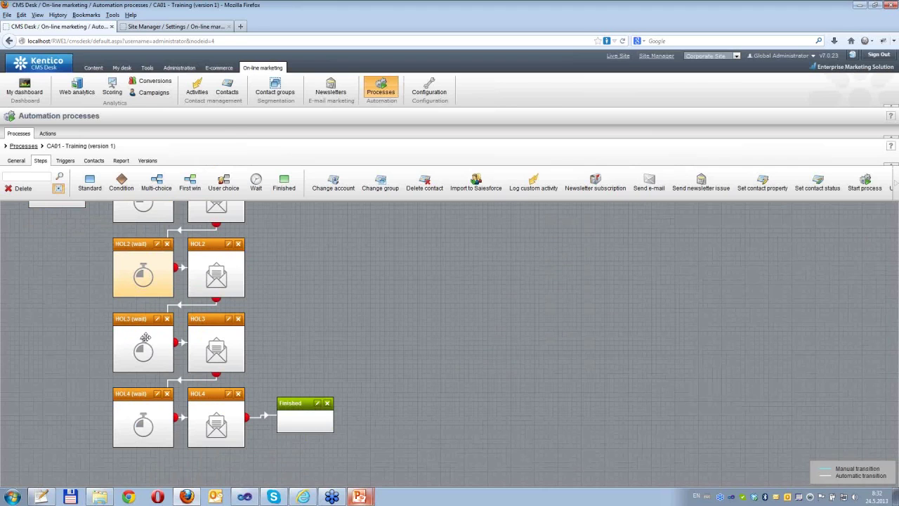
{"action": "double_click", "coordinate": [141, 337]}
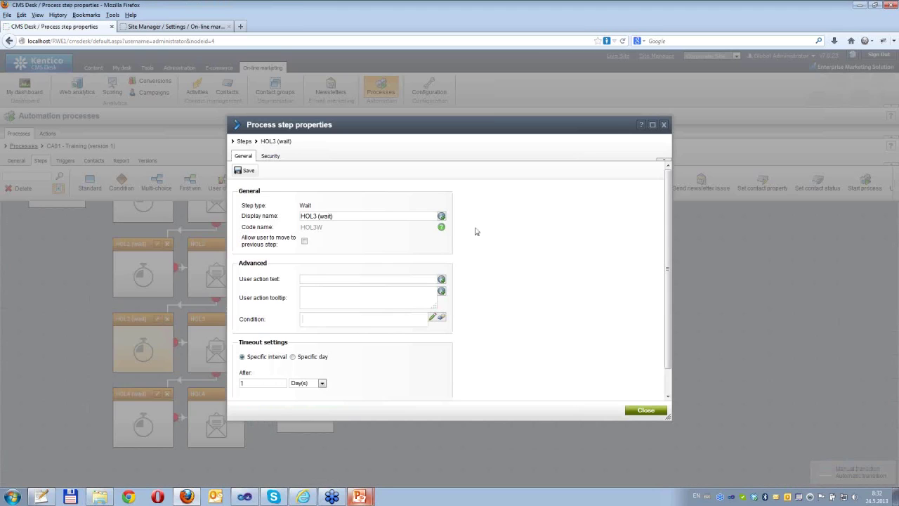
{"action": "left_click", "coordinate": [665, 125]}
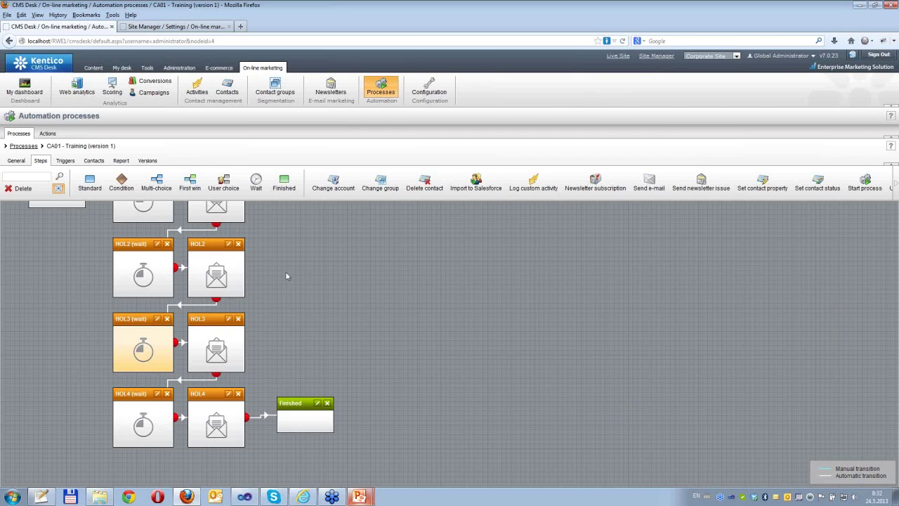
Switch to the live site in Internet Explorer and add the CA01: Content Administrator Essentials training to the shopping cart.
{"action": "left_click", "coordinate": [304, 497]}
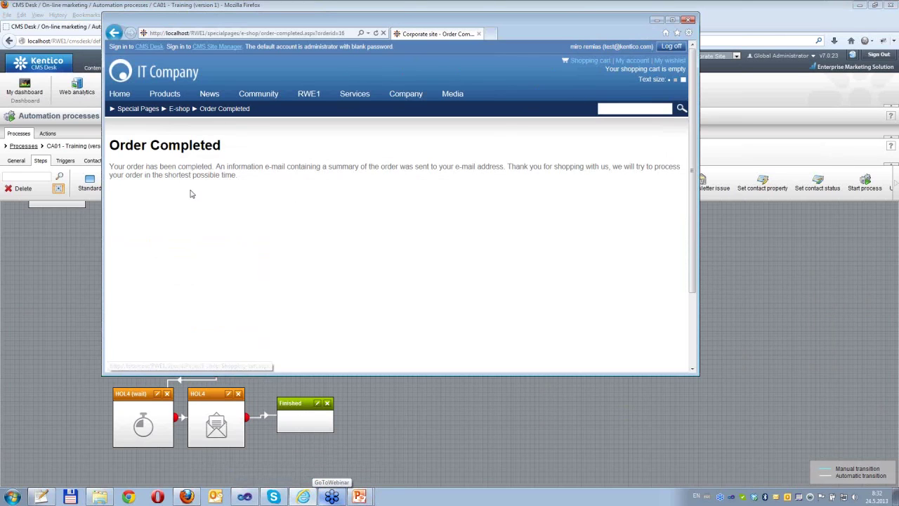
{"action": "mouse_move", "coordinate": [165, 94]}
{"action": "left_click", "coordinate": [167, 179]}
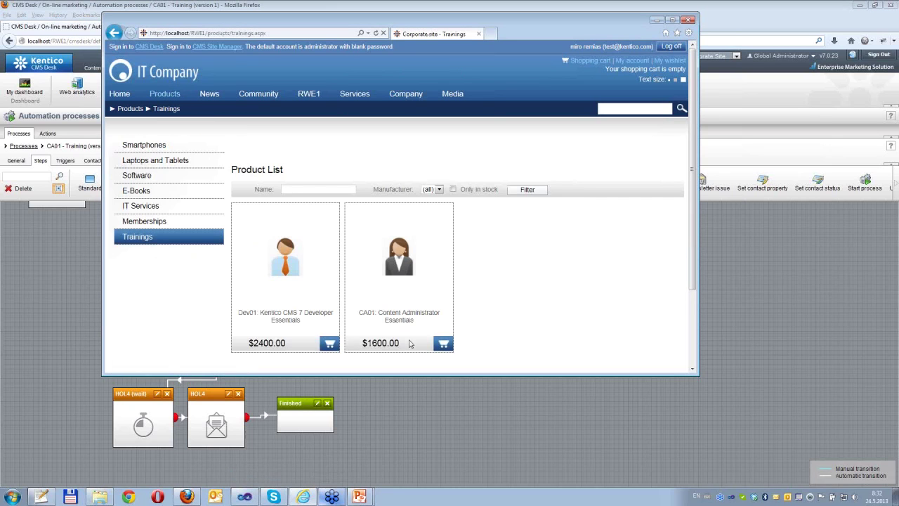
{"action": "left_click", "coordinate": [444, 343]}
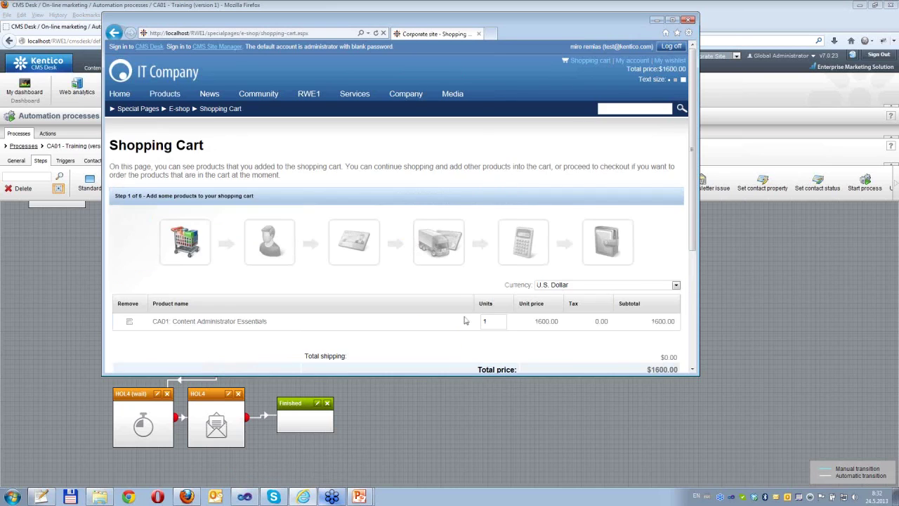
Go through the checkout with the prefilled customer, address, payment and shipping details, and place the order.
{"action": "scroll", "coordinate": [467, 321], "scroll_direction": "down", "scroll_amount": 3}
{"action": "left_click", "coordinate": [616, 258]}
{"action": "scroll", "coordinate": [614, 281], "scroll_direction": "down", "scroll_amount": 2}
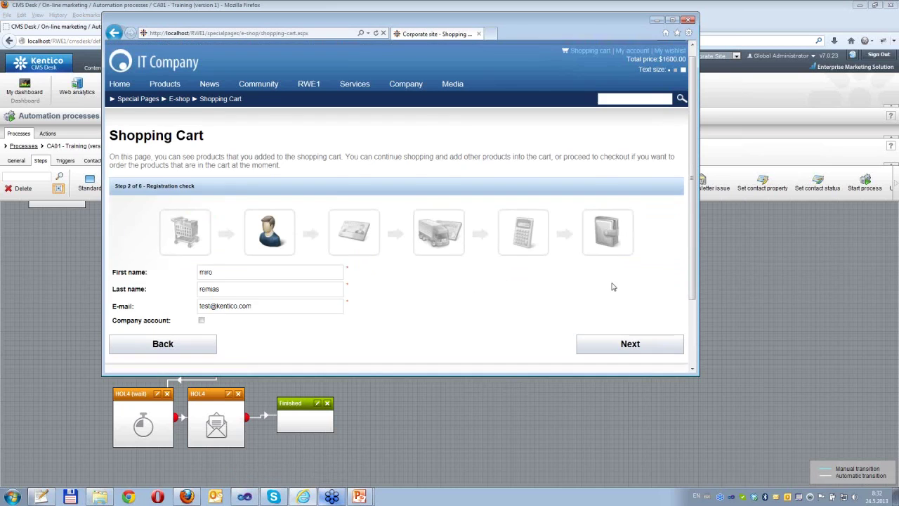
{"action": "left_click", "coordinate": [625, 302]}
{"action": "scroll", "coordinate": [549, 291], "scroll_direction": "down", "scroll_amount": 2}
{"action": "left_click", "coordinate": [583, 264]}
{"action": "scroll", "coordinate": [583, 264], "scroll_direction": "down", "scroll_amount": 1}
{"action": "left_click", "coordinate": [589, 248]}
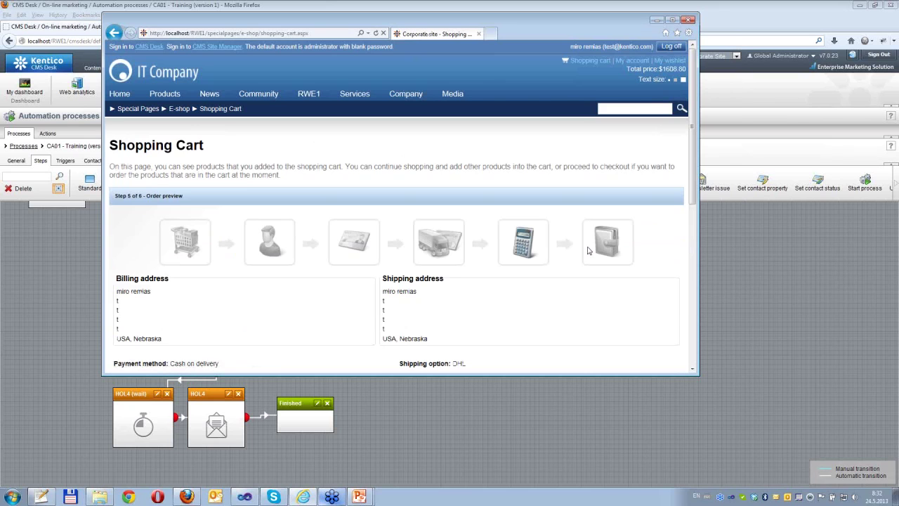
{"action": "scroll", "coordinate": [590, 253], "scroll_direction": "down", "scroll_amount": 5}
{"action": "left_click", "coordinate": [629, 268]}
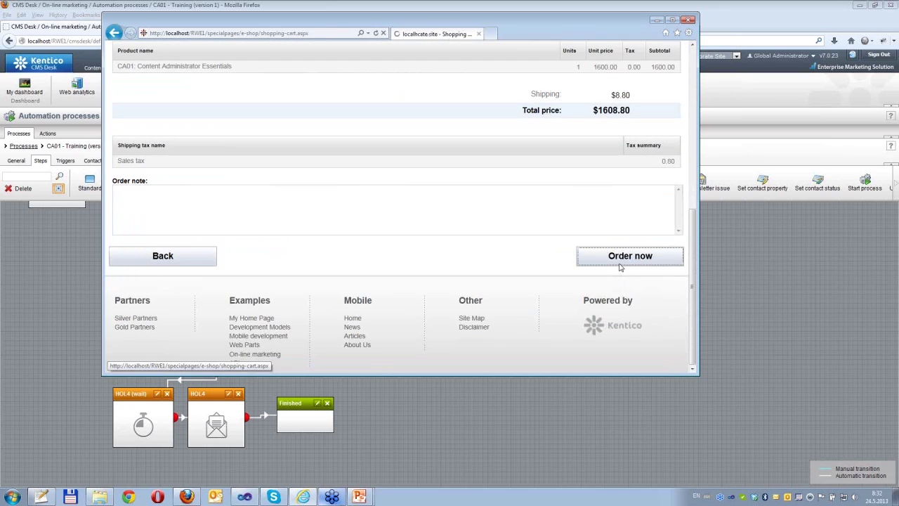
Return to CMS Desk in Firefox and review the buyer's contact record and logged purchase activities.
{"action": "left_click", "coordinate": [78, 14]}
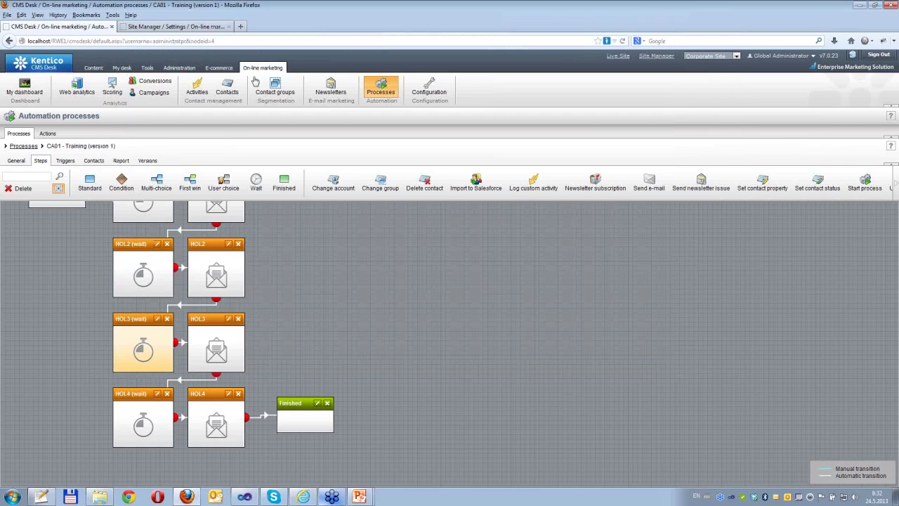
{"action": "left_click", "coordinate": [227, 87]}
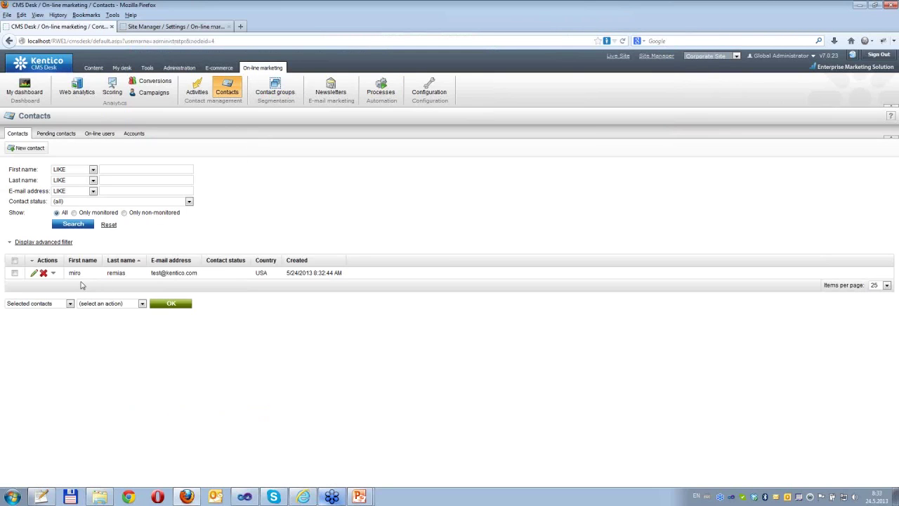
{"action": "left_click", "coordinate": [35, 274]}
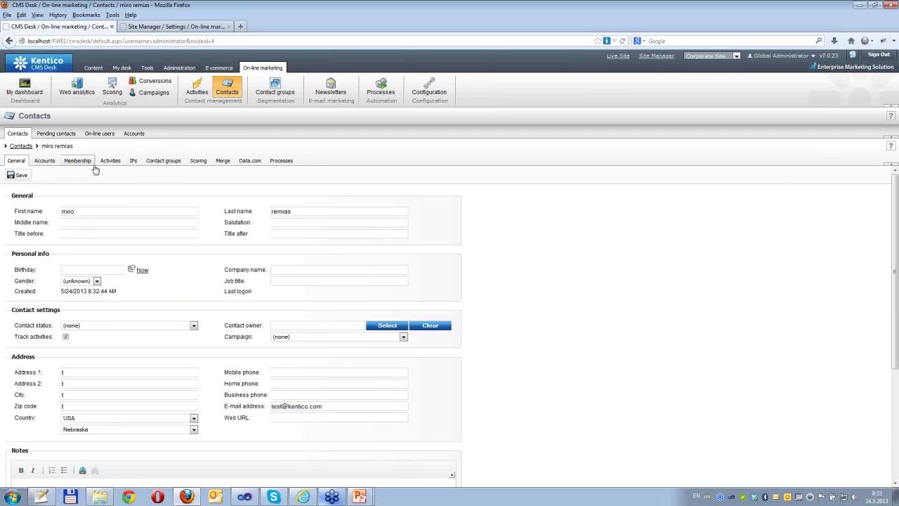
{"action": "left_click", "coordinate": [112, 166]}
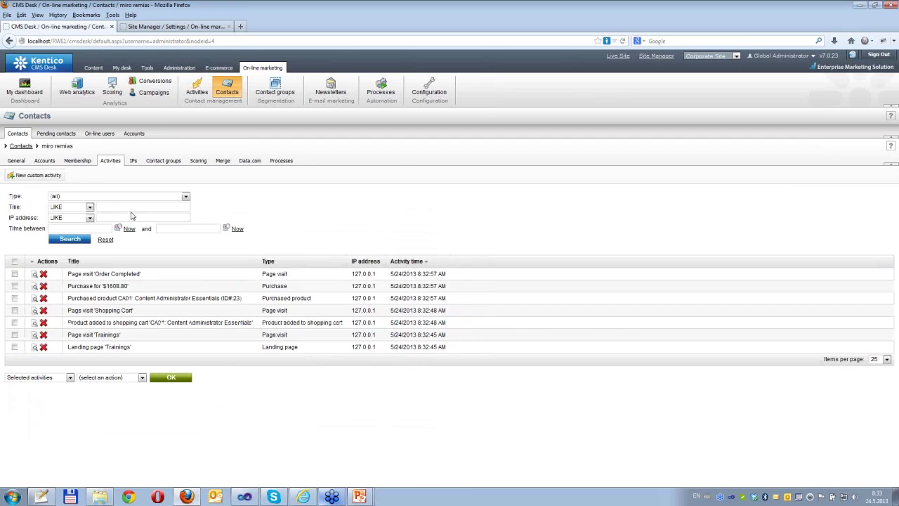
{"action": "left_click_drag", "start_coordinate": [68, 286], "coordinate": [129, 295]}
{"action": "left_click_drag", "start_coordinate": [75, 298], "coordinate": [150, 303]}
{"action": "left_click", "coordinate": [139, 296]}
Show the contacts that are in the CA01 - Training (version 1) automation process.
{"action": "left_click", "coordinate": [381, 91]}
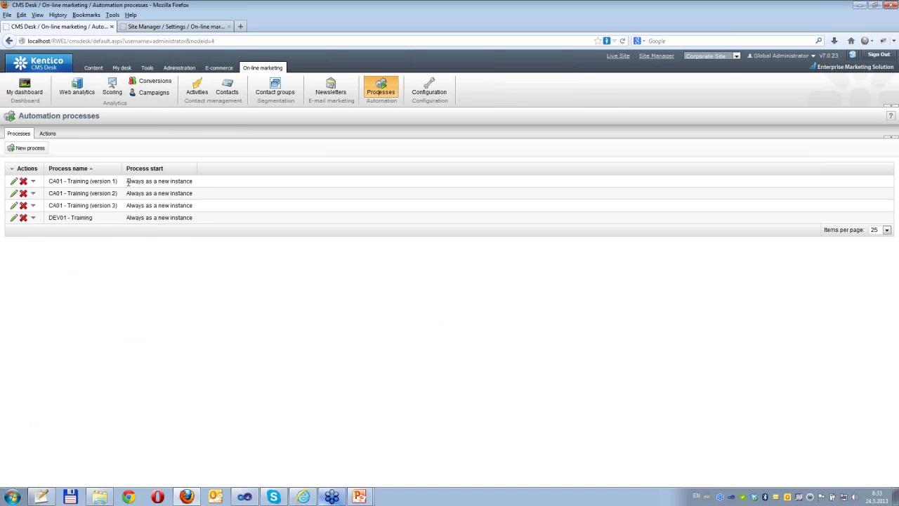
{"action": "left_click_drag", "start_coordinate": [198, 184], "coordinate": [21, 195]}
{"action": "left_click", "coordinate": [13, 185]}
{"action": "left_click", "coordinate": [13, 181]}
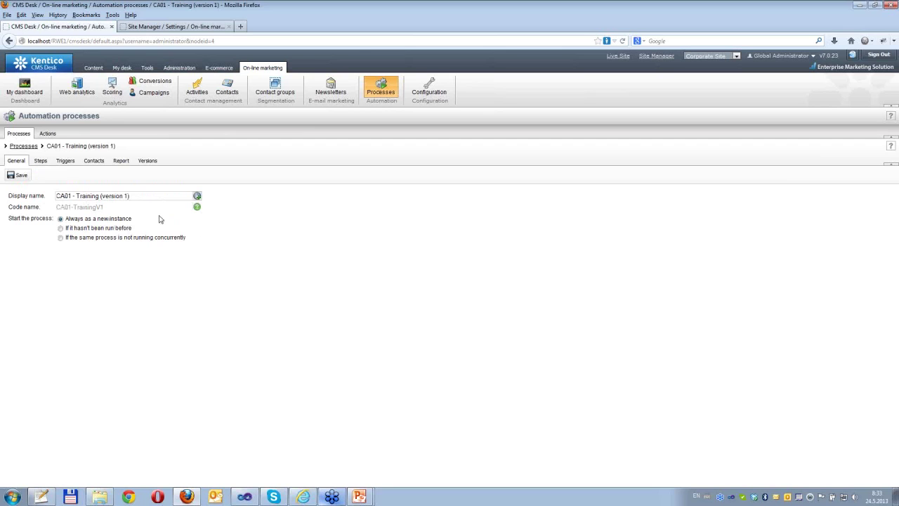
{"action": "left_click", "coordinate": [92, 164]}
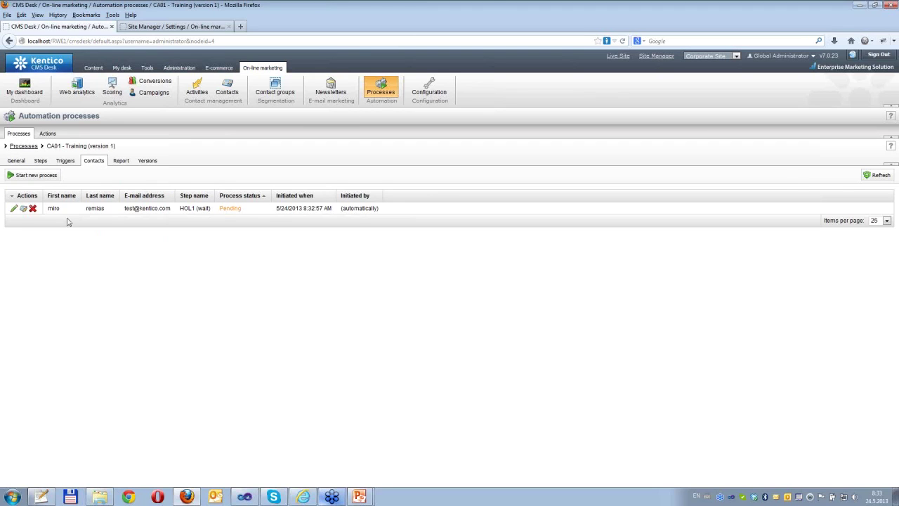
Review the buyer's progress in the CA01 - Training (version 1) process and the process's trigger.
{"action": "left_click", "coordinate": [14, 210]}
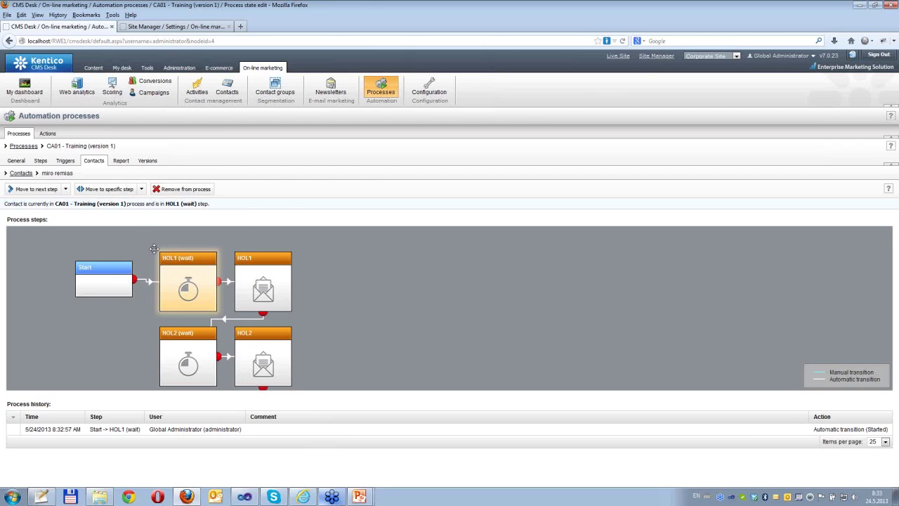
{"action": "left_click", "coordinate": [65, 160]}
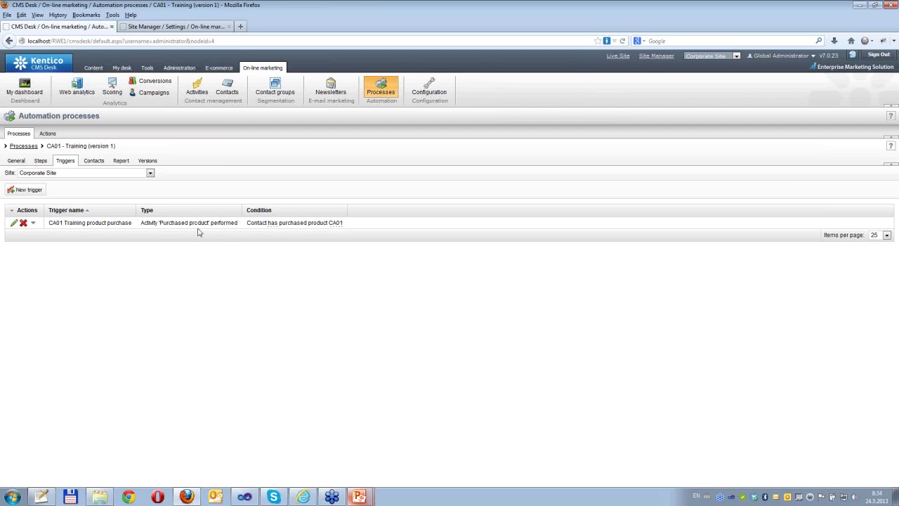
Switch to the PowerPoint slide show to present the Recipe with EMS diagram, and return to CMS Desk in Firefox.
{"action": "left_click", "coordinate": [360, 496]}
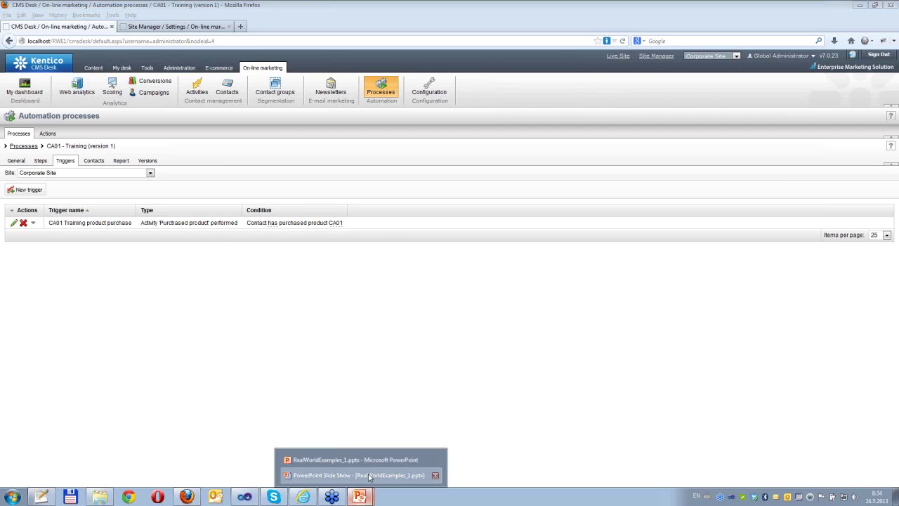
{"action": "left_click", "coordinate": [370, 475]}
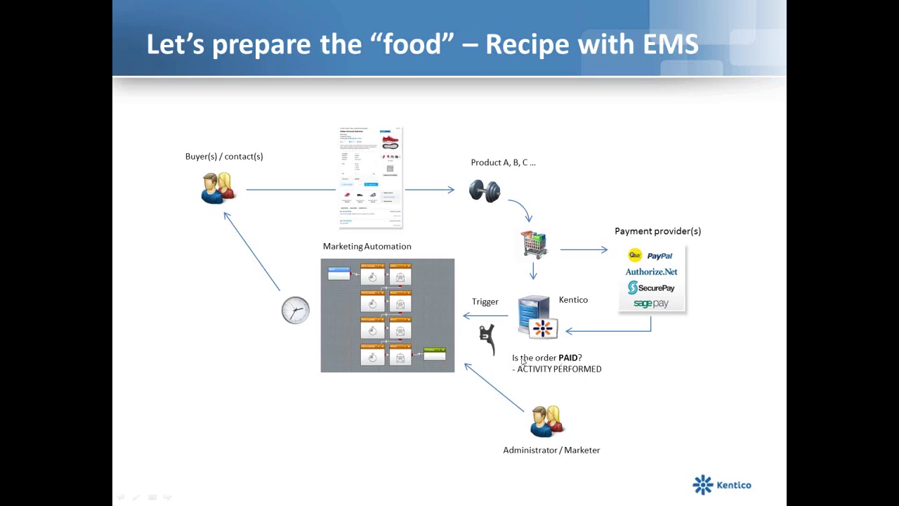
{"action": "key", "text": "alt+Tab"}
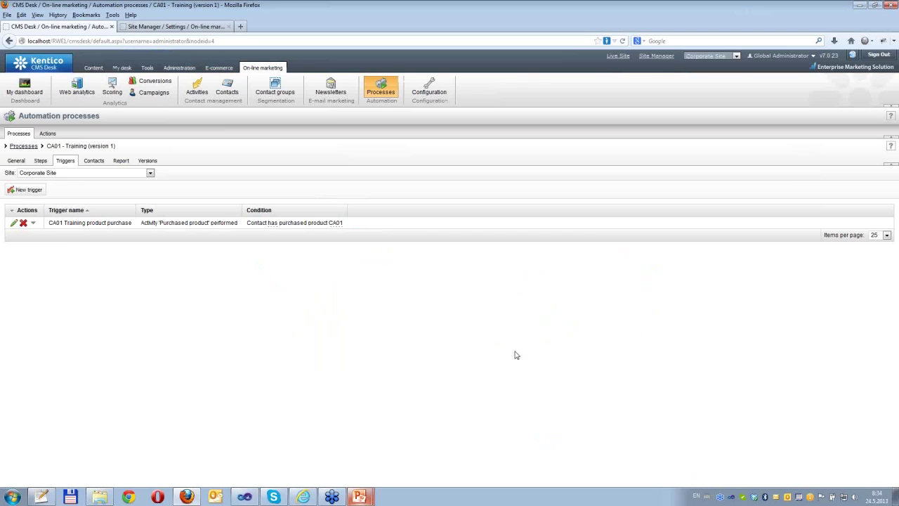
Open the step diagram of the CA01 - Training (version 2) process and inspect the Order is paid condition.
{"action": "left_click", "coordinate": [31, 146]}
{"action": "left_click_drag", "start_coordinate": [52, 195], "coordinate": [112, 196]}
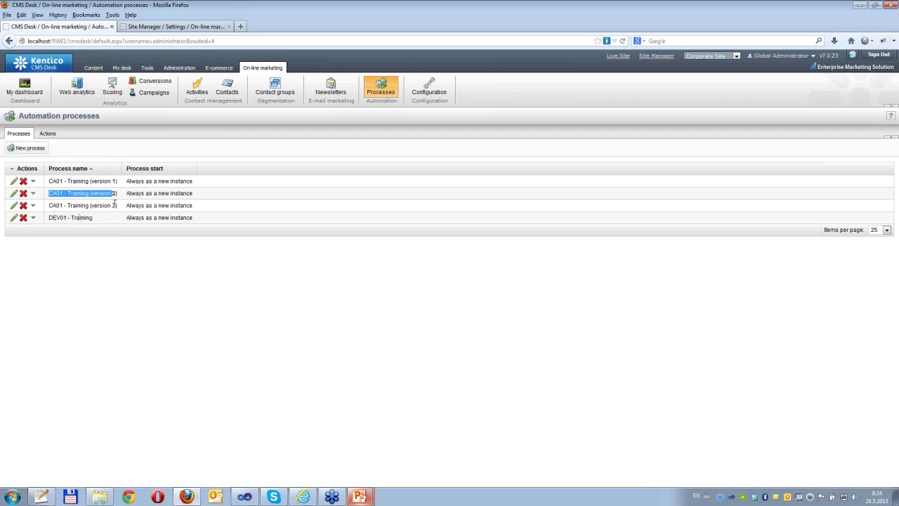
{"action": "left_click", "coordinate": [14, 194]}
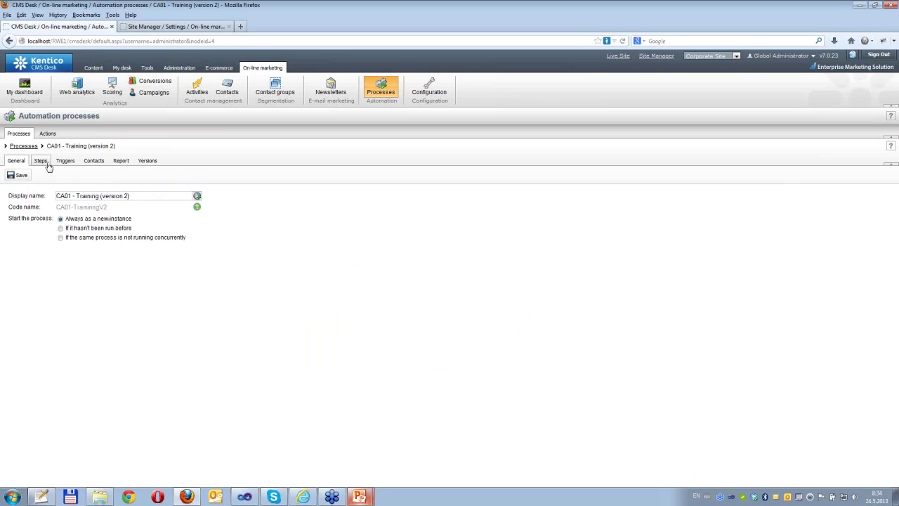
{"action": "left_click", "coordinate": [43, 164]}
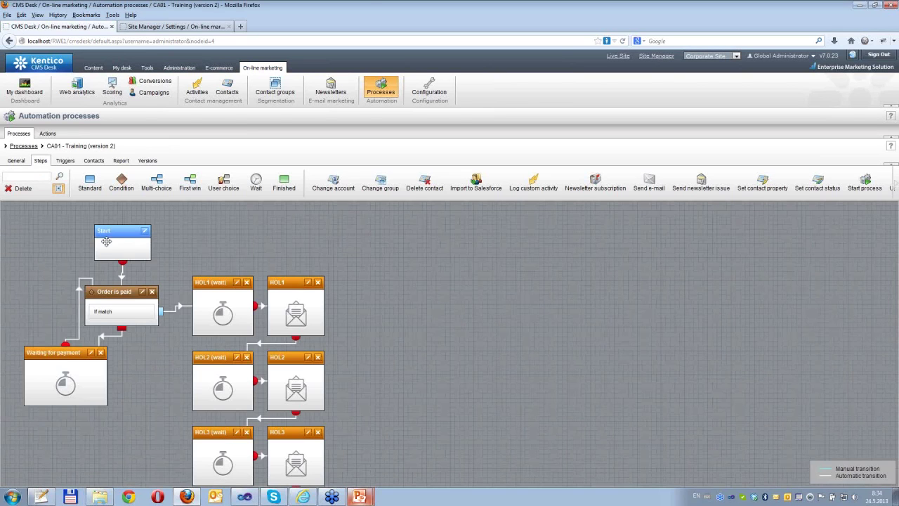
{"action": "double_click", "coordinate": [115, 304]}
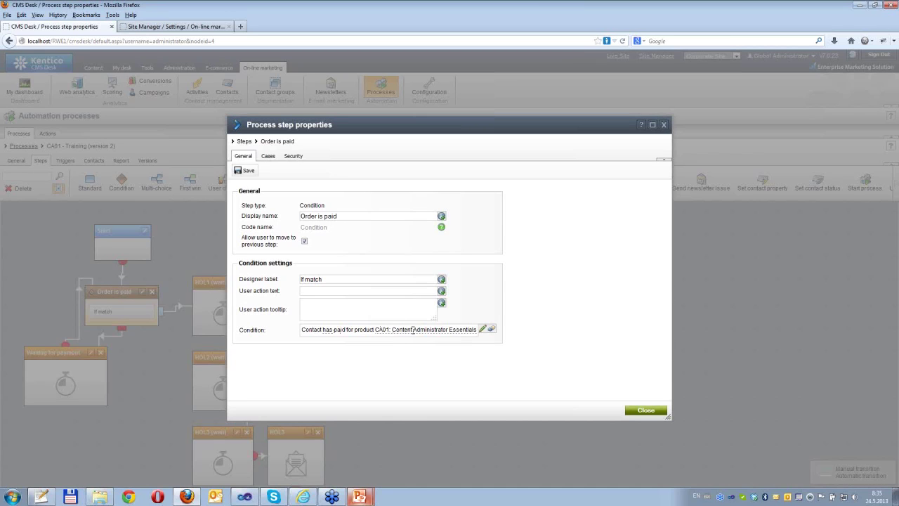
{"action": "left_click", "coordinate": [665, 125]}
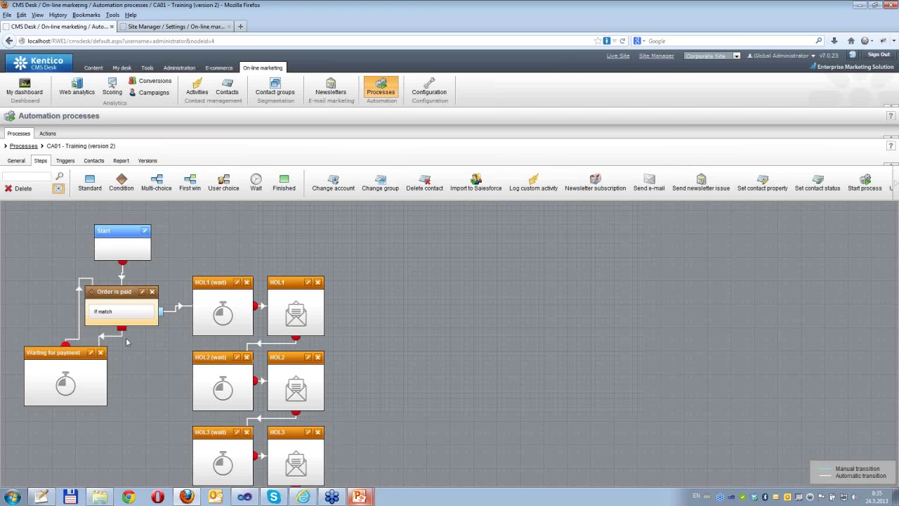
Inspect the timeout settings of the Waiting for payment step.
{"action": "double_click", "coordinate": [72, 373]}
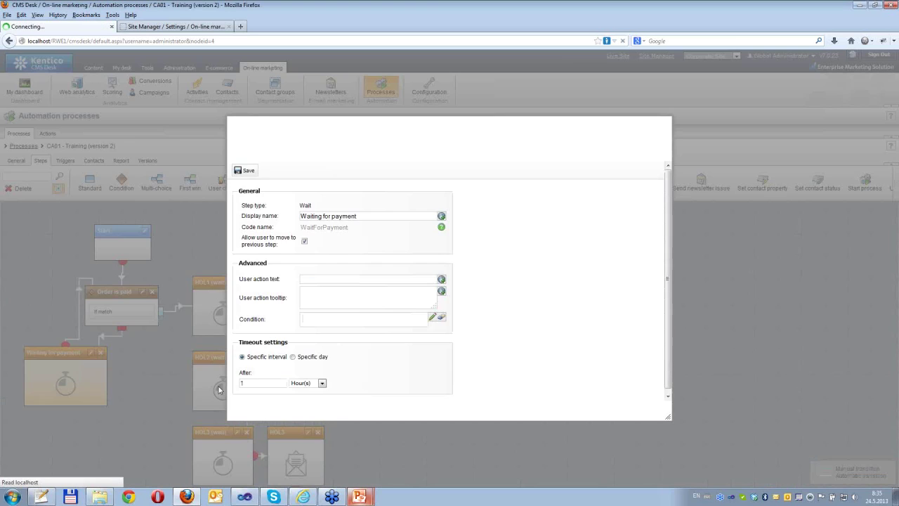
{"action": "double_click", "coordinate": [243, 383]}
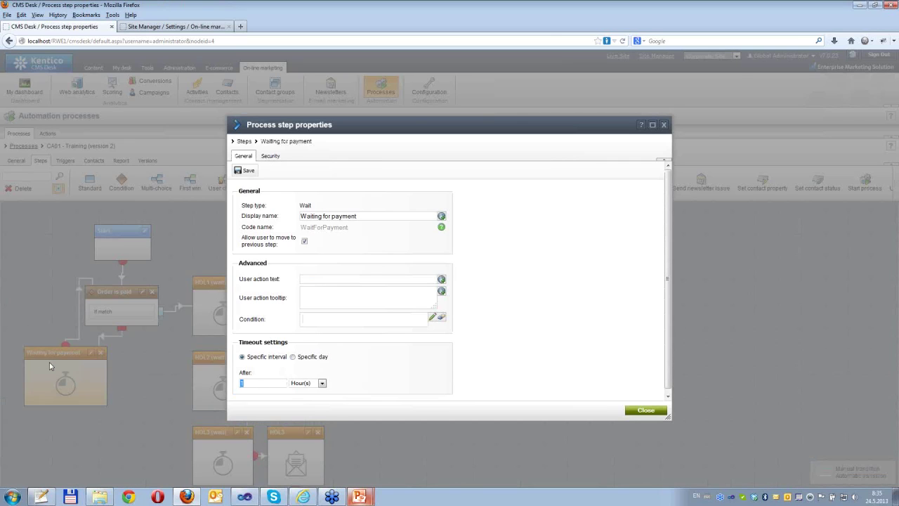
{"action": "left_click", "coordinate": [665, 125]}
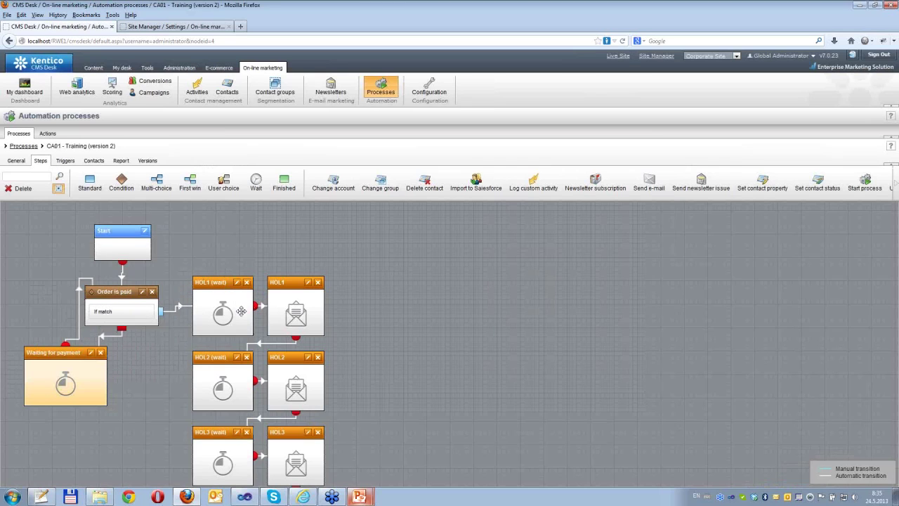
Check the trigger of the version 2 process and review the buyer's position and history in that process.
{"action": "left_click", "coordinate": [94, 160]}
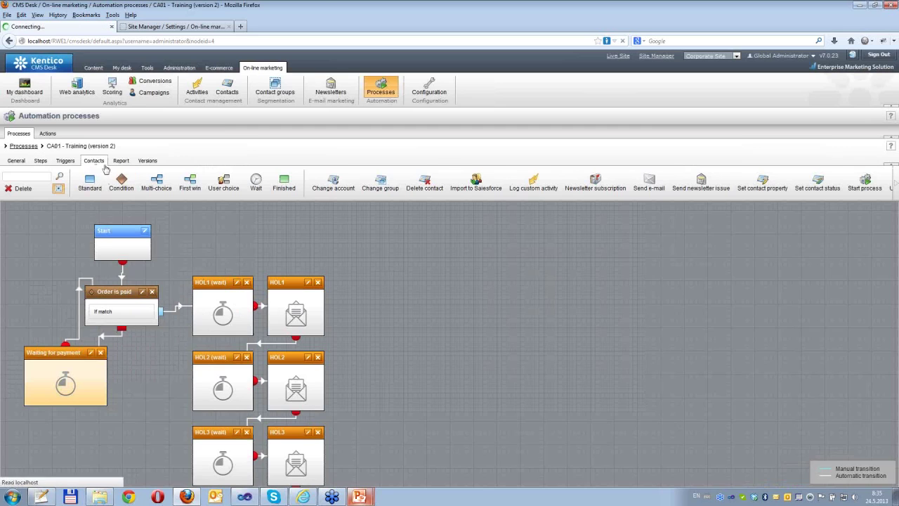
{"action": "left_click", "coordinate": [65, 160]}
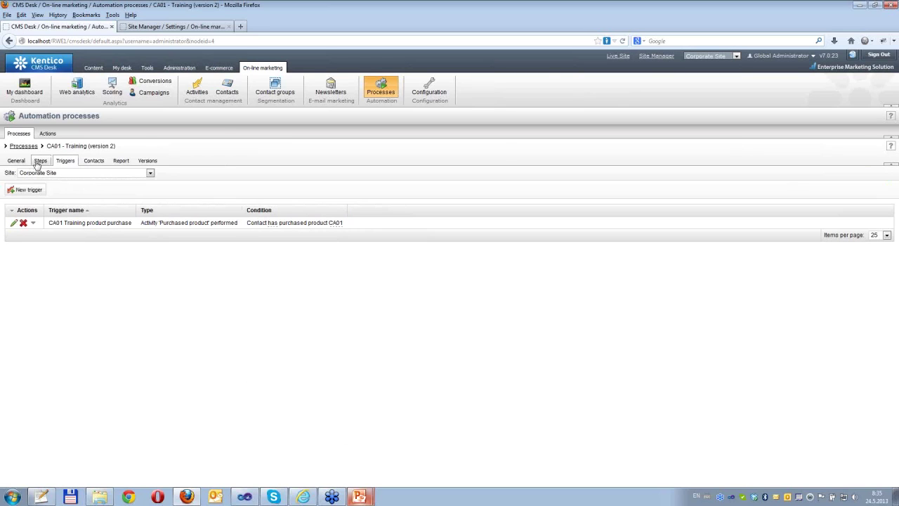
{"action": "left_click", "coordinate": [90, 162]}
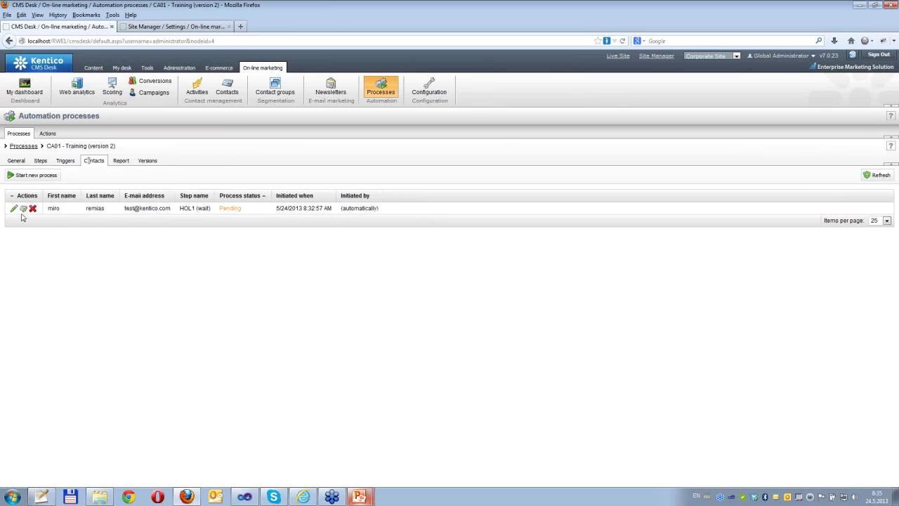
{"action": "left_click", "coordinate": [14, 211]}
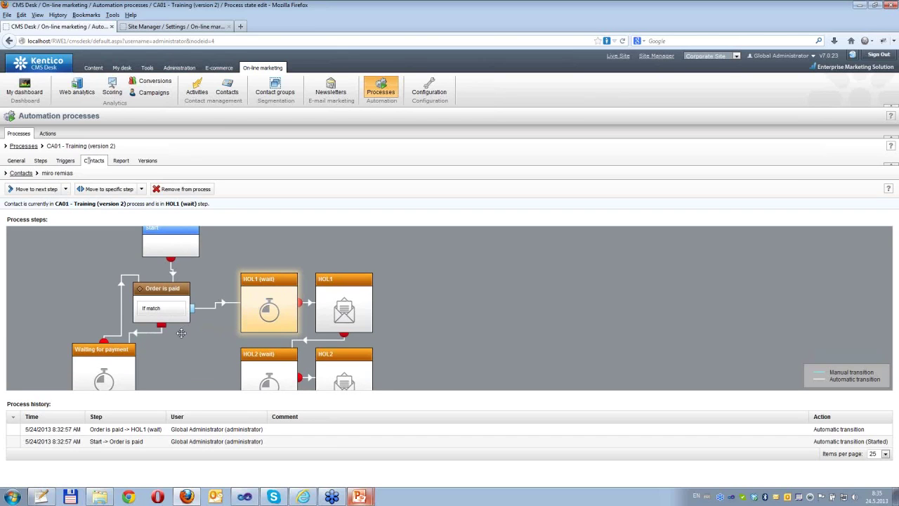
{"action": "mouse_move", "coordinate": [303, 497]}
{"action": "left_click", "coordinate": [219, 86]}
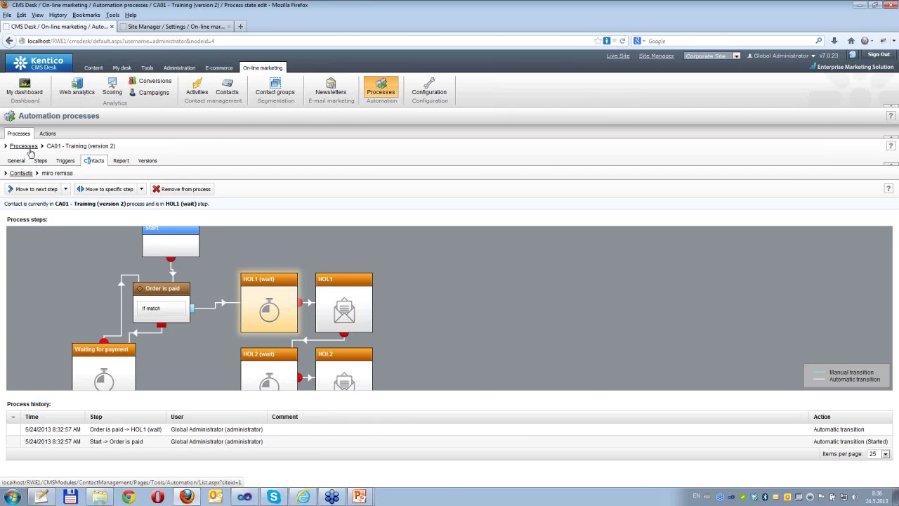
Go back to the list of automation processes and briefly show the Recipe with EMS slide in PowerPoint again.
{"action": "left_click", "coordinate": [8, 145]}
{"action": "mouse_move", "coordinate": [338, 495]}
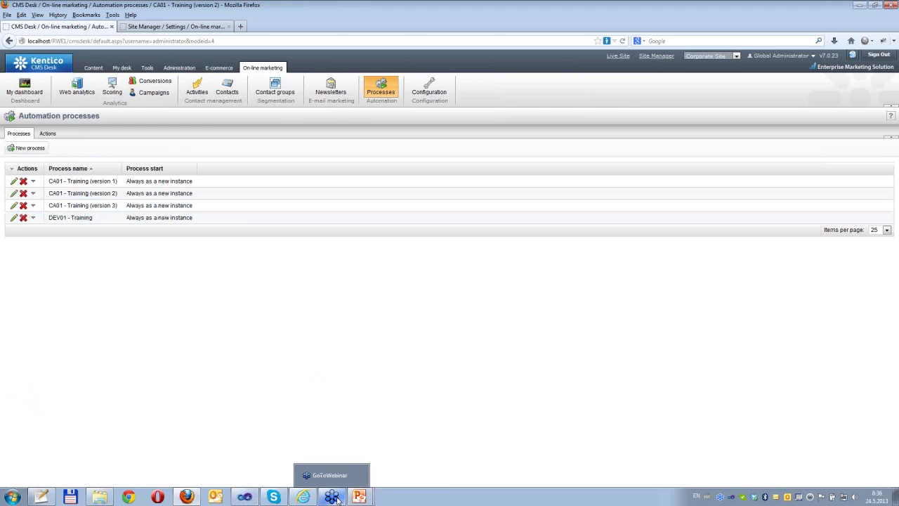
{"action": "left_click", "coordinate": [351, 473]}
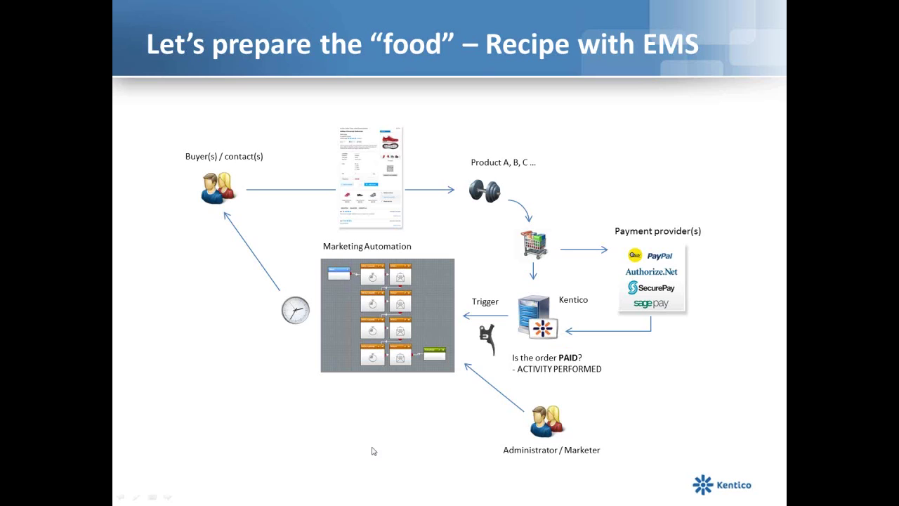
{"action": "key", "text": "alt+Tab"}
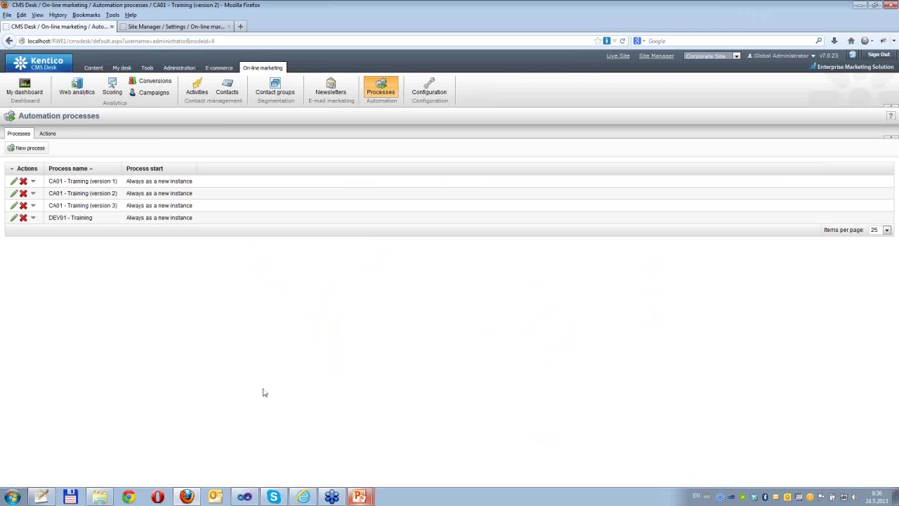
Open the CA01 - Training (version 3) process and review its step diagram and its trigger's activity type.
{"action": "left_click_drag", "start_coordinate": [121, 205], "coordinate": [17, 210]}
{"action": "left_click", "coordinate": [13, 205]}
{"action": "left_click", "coordinate": [40, 160]}
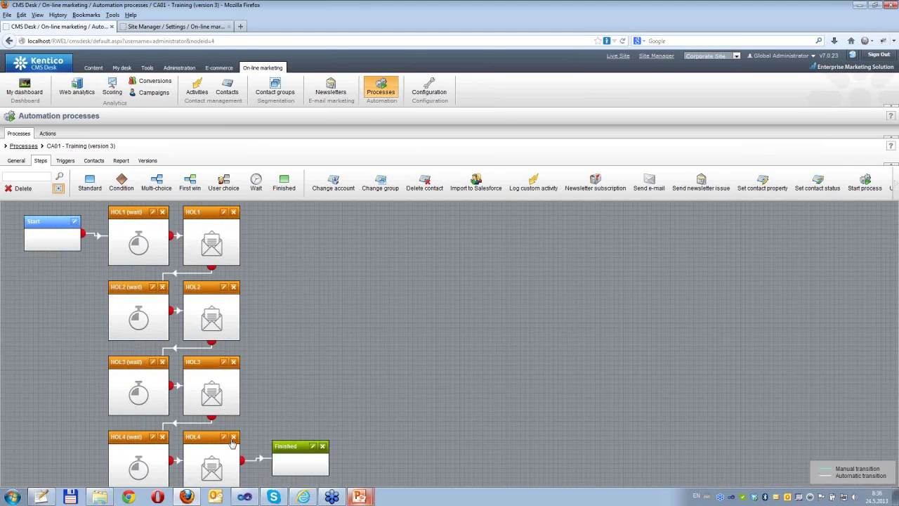
{"action": "left_click", "coordinate": [66, 161]}
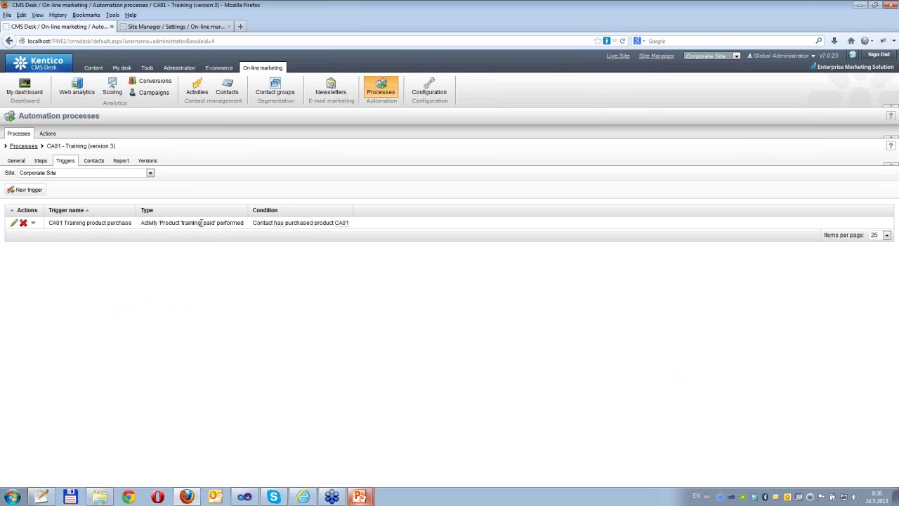
{"action": "left_click_drag", "start_coordinate": [242, 223], "coordinate": [144, 231]}
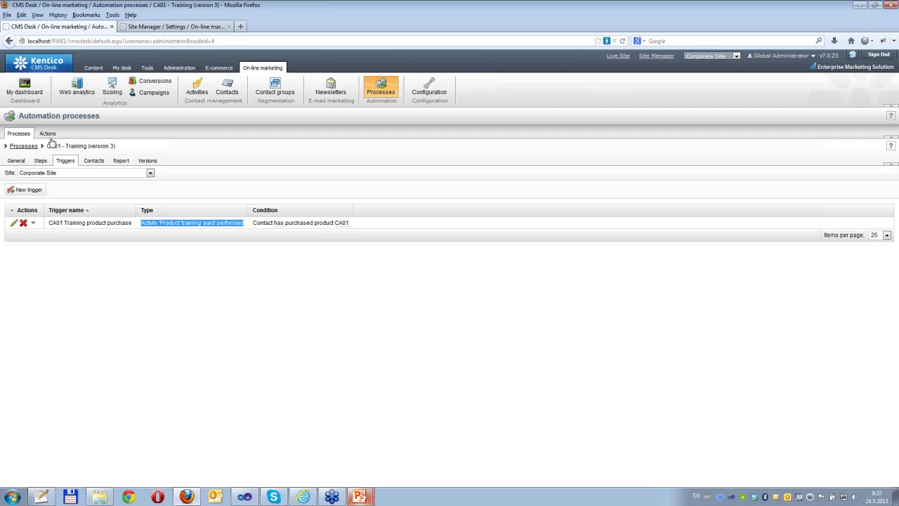
Find the custom activity type Product 'training' paid in the list of contact activity types.
{"action": "left_click", "coordinate": [197, 94]}
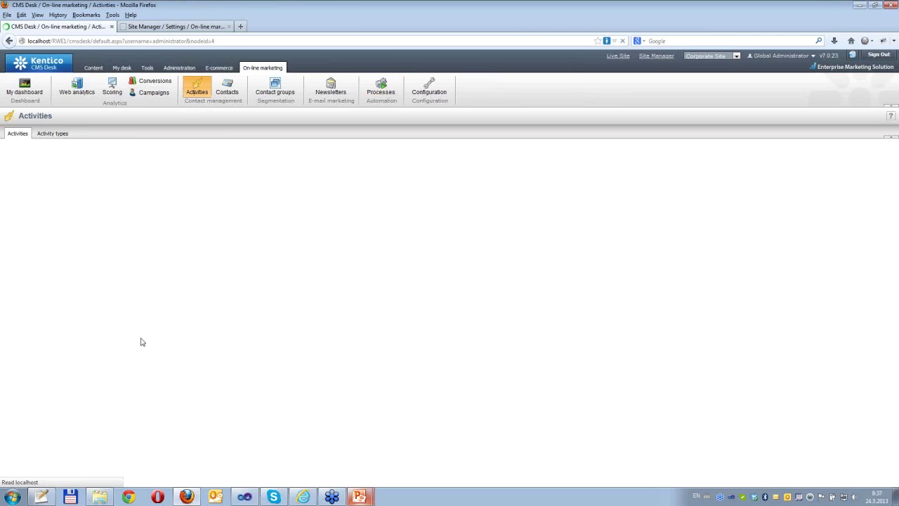
{"action": "left_click", "coordinate": [60, 134]}
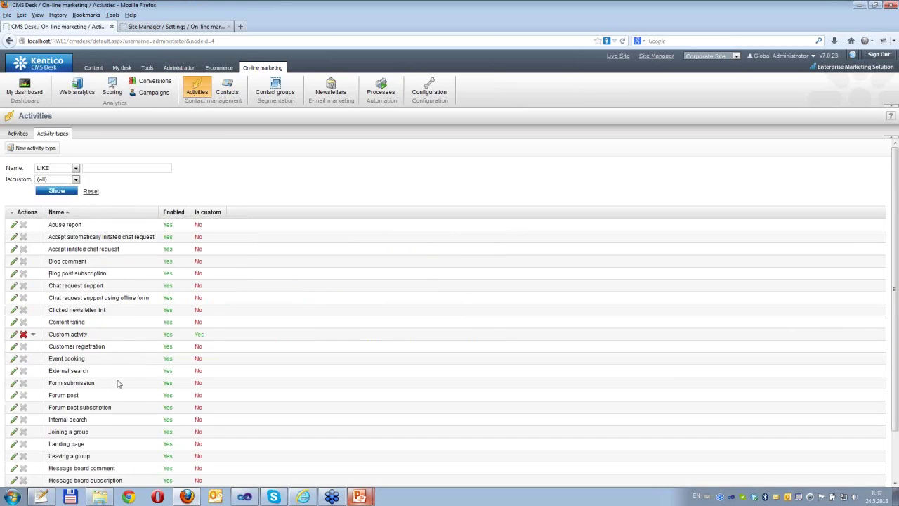
{"action": "scroll", "coordinate": [116, 382], "scroll_direction": "down", "scroll_amount": 2}
{"action": "left_click", "coordinate": [48, 476]}
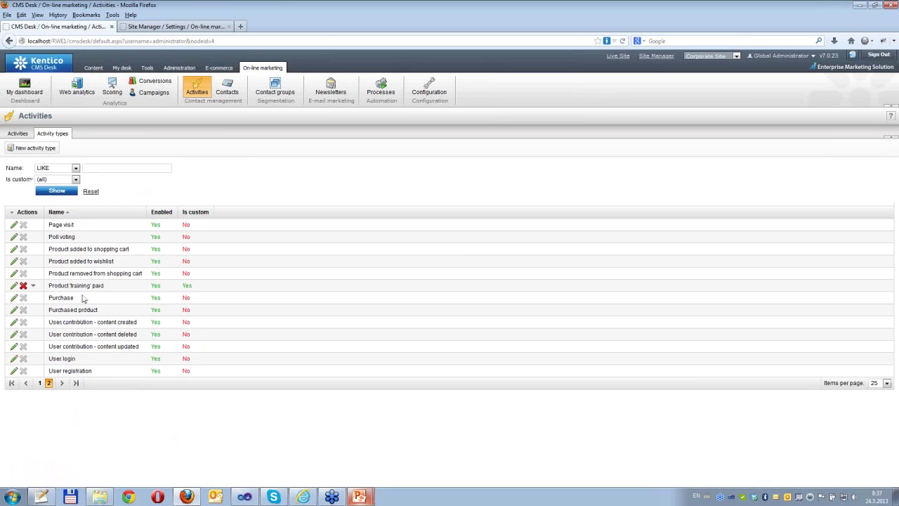
{"action": "left_click_drag", "start_coordinate": [104, 288], "coordinate": [52, 288]}
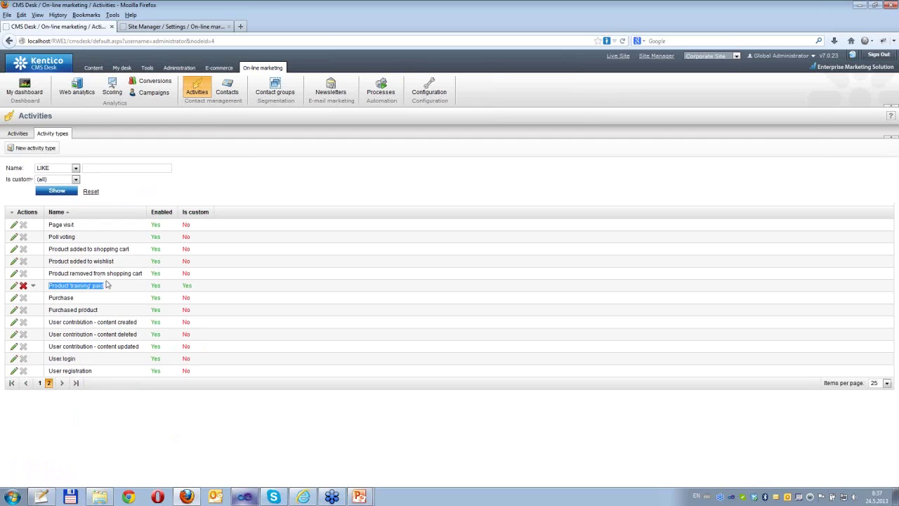
Show the order payment part of the Recipe with EMS slide in PowerPoint, and switch to the WebProject in Visual Studio.
{"action": "left_click", "coordinate": [368, 493]}
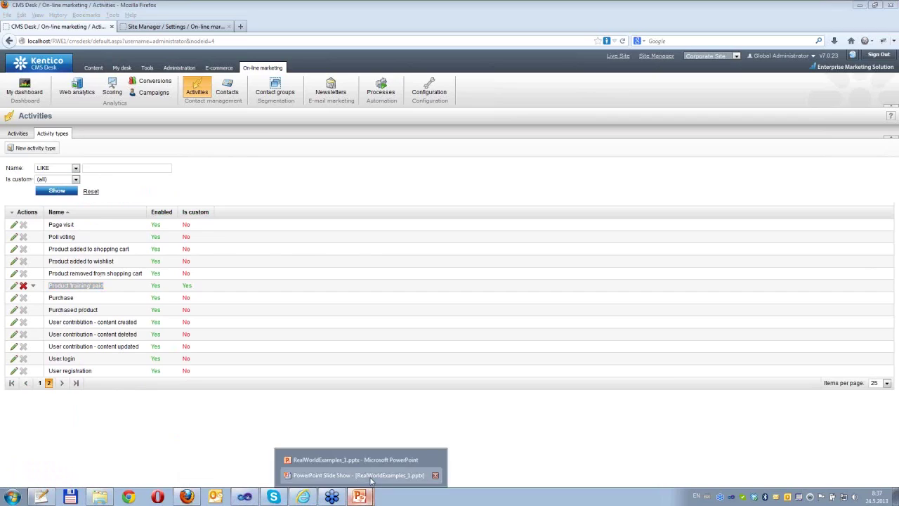
{"action": "left_click", "coordinate": [365, 475]}
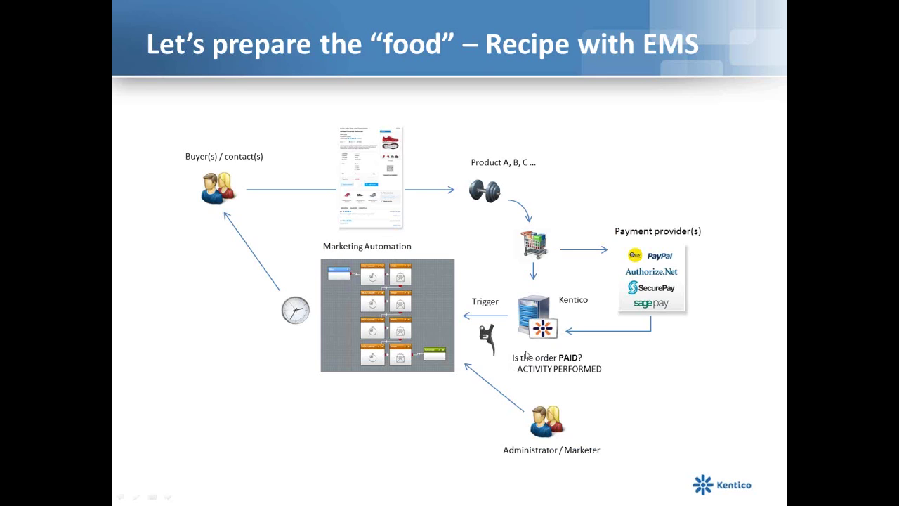
{"action": "key", "text": "alt+Tab"}
{"action": "key", "text": "Tab"}
{"action": "key", "text": "Tab"}
{"action": "key", "text": "Tab"}
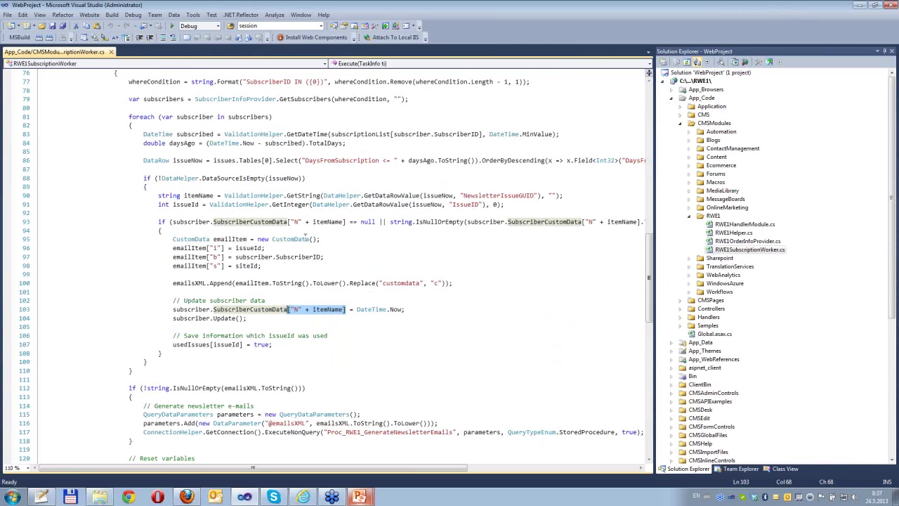
Open RWE1OrderInfoProvider.cs from the RWE1 folder and examine the isPaid check and the newsletter subscription code.
{"action": "scroll", "coordinate": [161, 113], "scroll_direction": "up", "scroll_amount": 6}
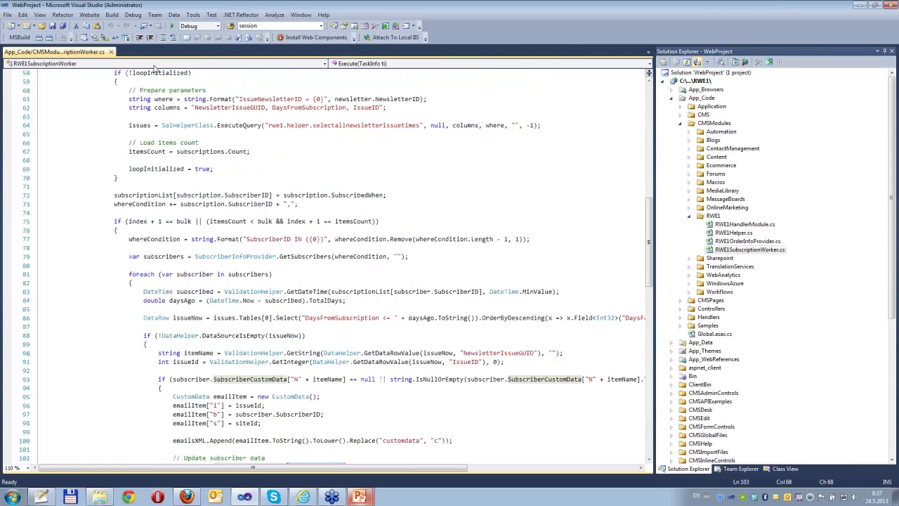
{"action": "double_click", "coordinate": [739, 241]}
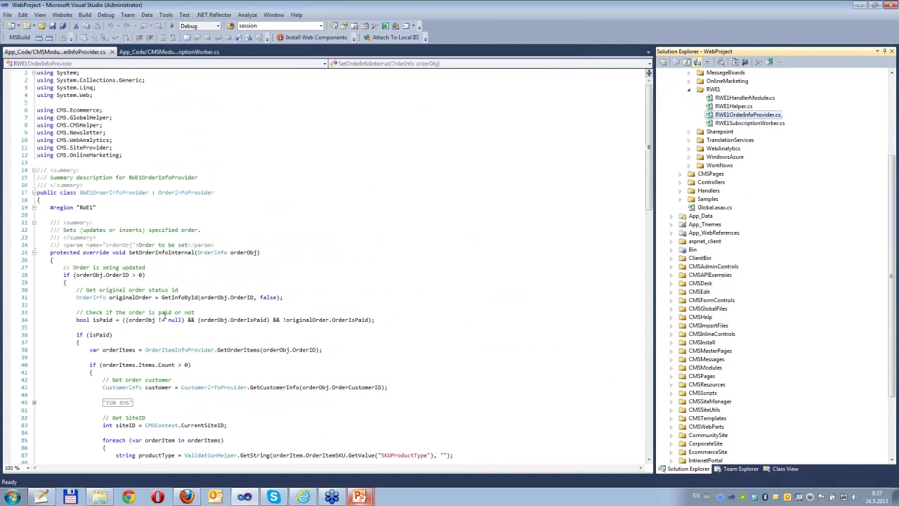
{"action": "double_click", "coordinate": [100, 334]}
{"action": "scroll", "coordinate": [135, 304], "scroll_direction": "down", "scroll_amount": 6}
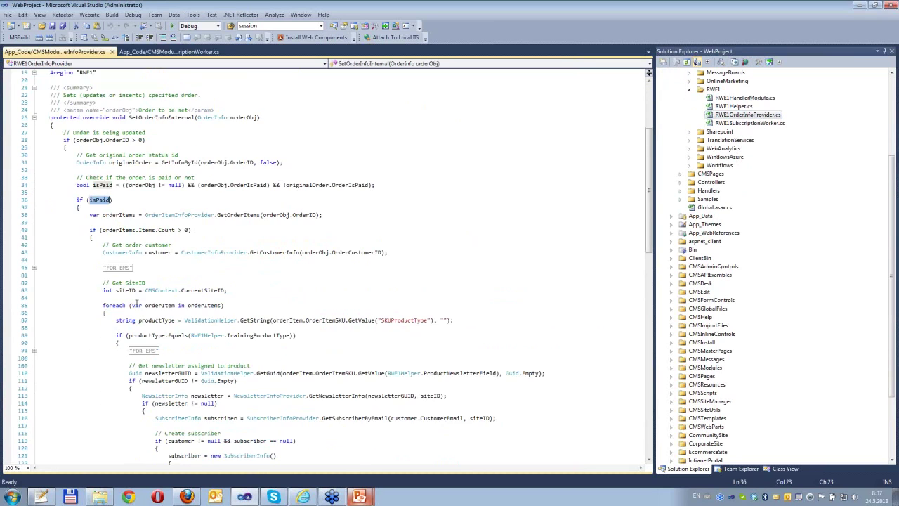
{"action": "scroll", "coordinate": [159, 326], "scroll_direction": "down", "scroll_amount": 4}
{"action": "scroll", "coordinate": [147, 283], "scroll_direction": "down", "scroll_amount": 6}
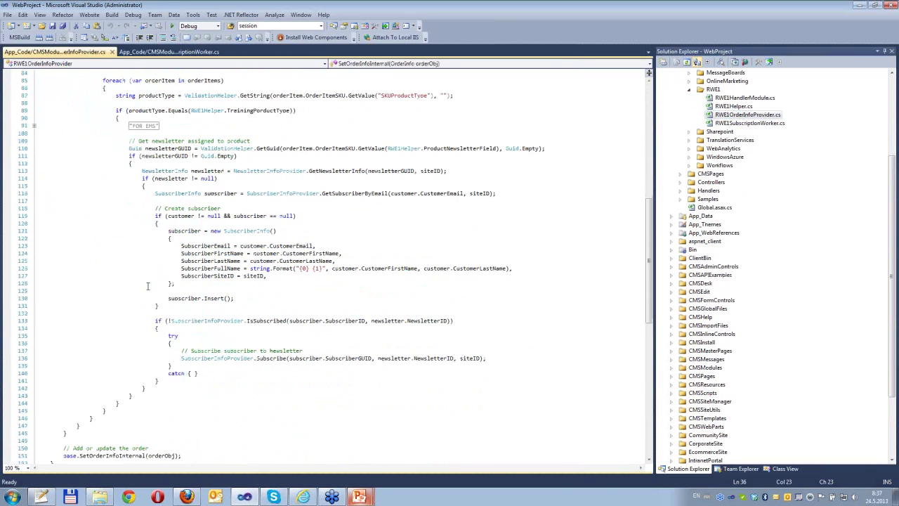
Expand the FOR EMS region and examine the code that logs the training paid activity, including its ProductTrainingPaidActivity type.
{"action": "left_click", "coordinate": [34, 125]}
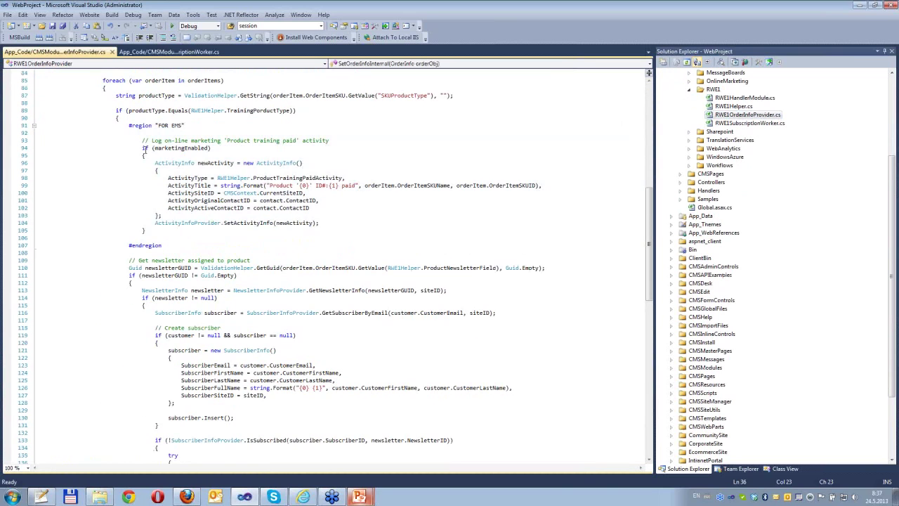
{"action": "left_click_drag", "start_coordinate": [132, 136], "coordinate": [196, 236]}
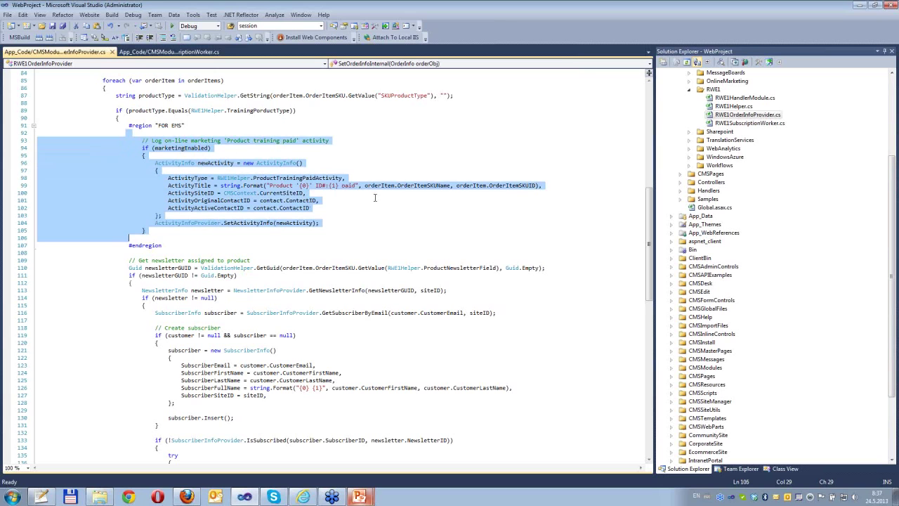
{"action": "left_click", "coordinate": [325, 177]}
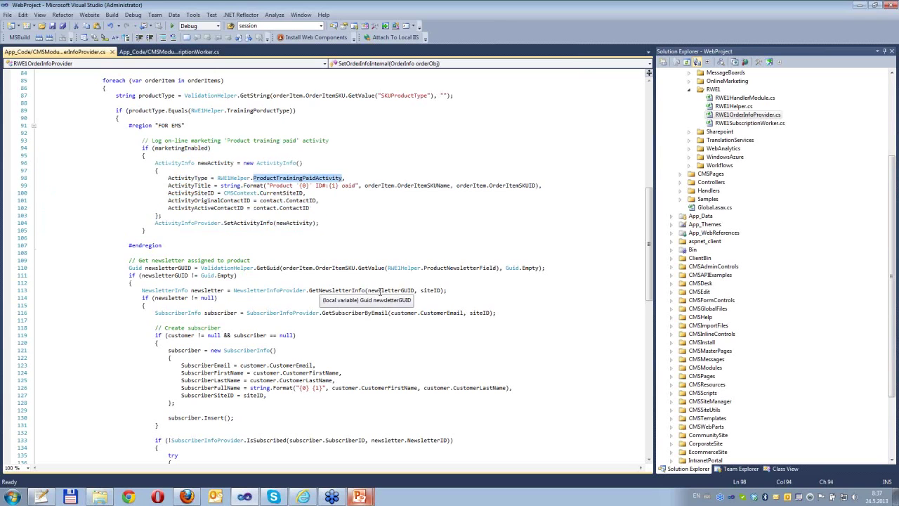
Switch to Kentico in Firefox, open the CA01 - Training (version 3) process, and check its contacts and trigger.
{"action": "left_click", "coordinate": [186, 497]}
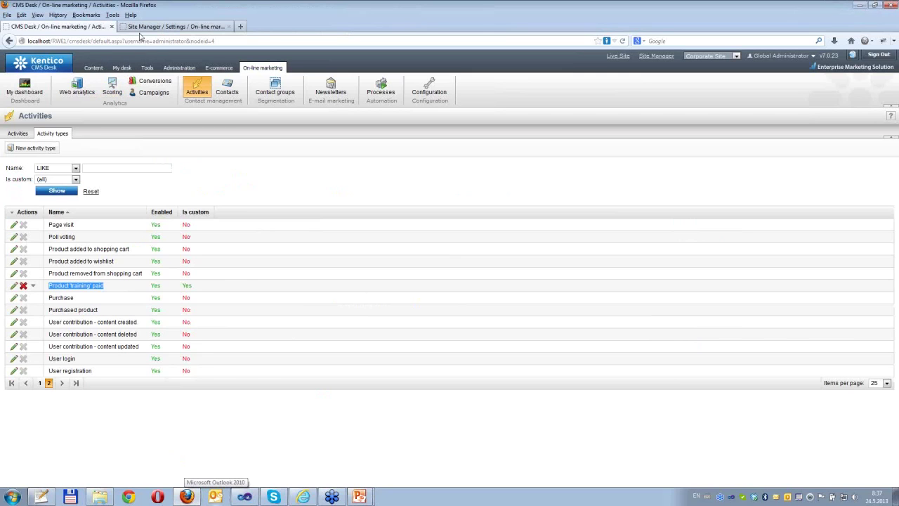
{"action": "left_click", "coordinate": [381, 88]}
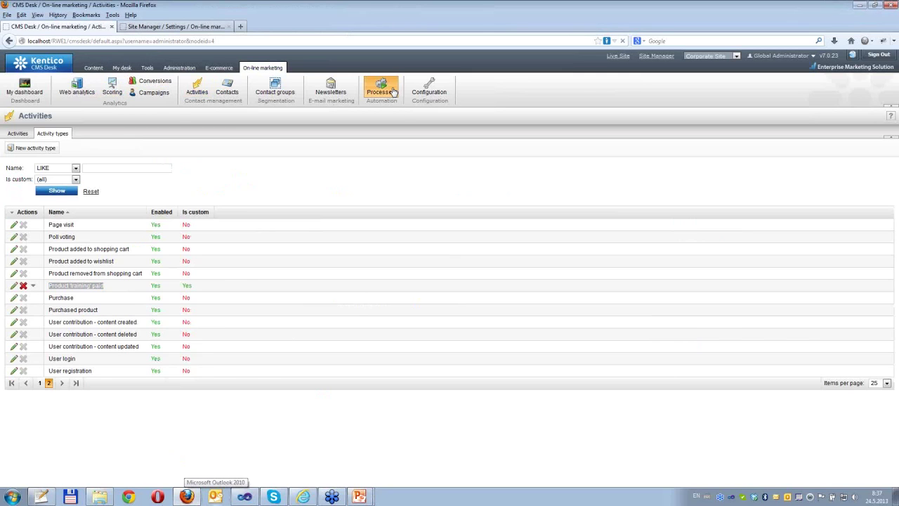
{"action": "left_click", "coordinate": [13, 205]}
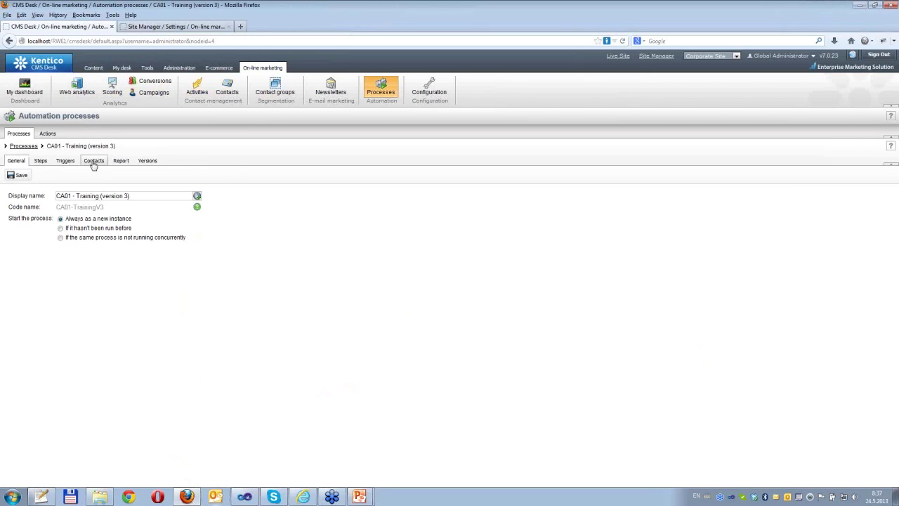
{"action": "left_click", "coordinate": [93, 161]}
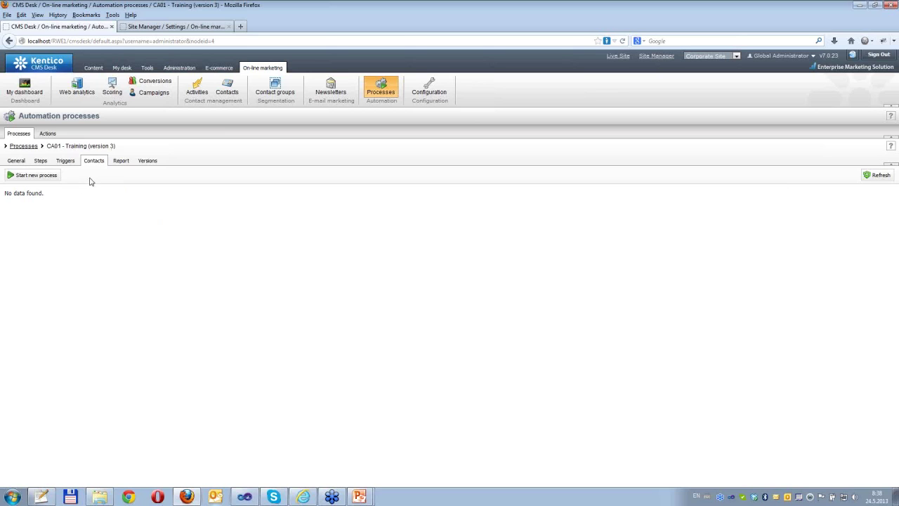
{"action": "left_click", "coordinate": [67, 162]}
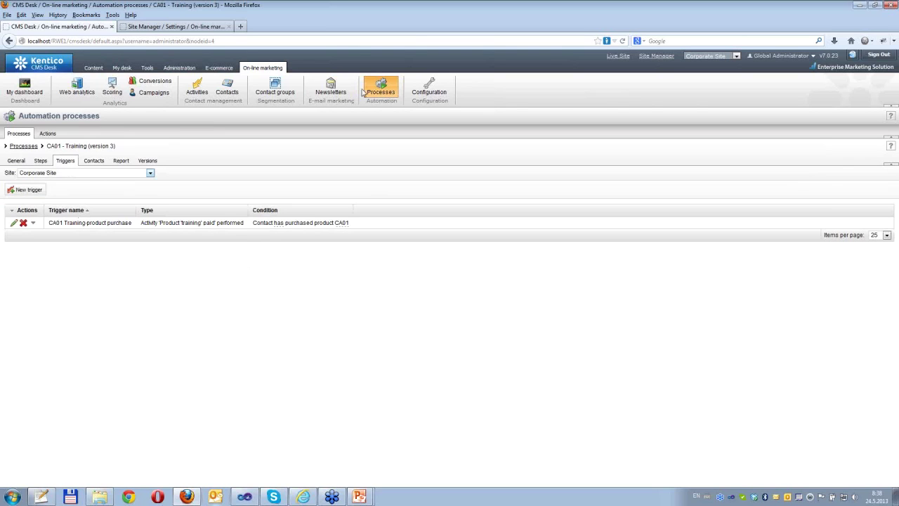
Open the newest unpaid e-commerce order, mark it as paid in its billing details, and save it.
{"action": "left_click", "coordinate": [215, 70]}
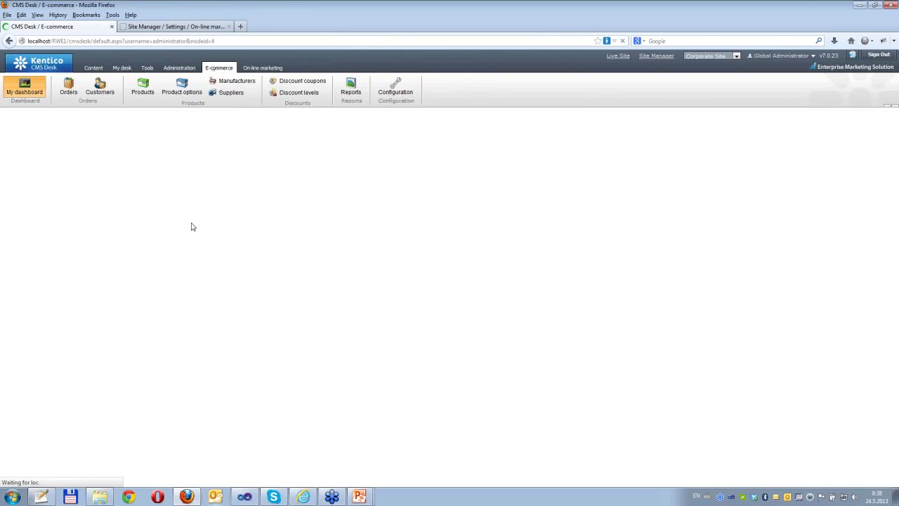
{"action": "left_click", "coordinate": [75, 100]}
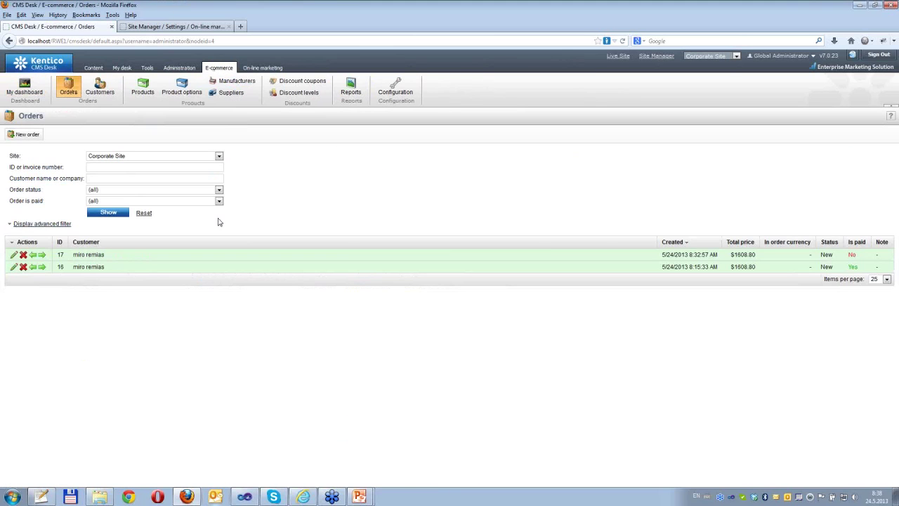
{"action": "left_click_drag", "start_coordinate": [857, 257], "coordinate": [815, 259]}
{"action": "left_click", "coordinate": [14, 257]}
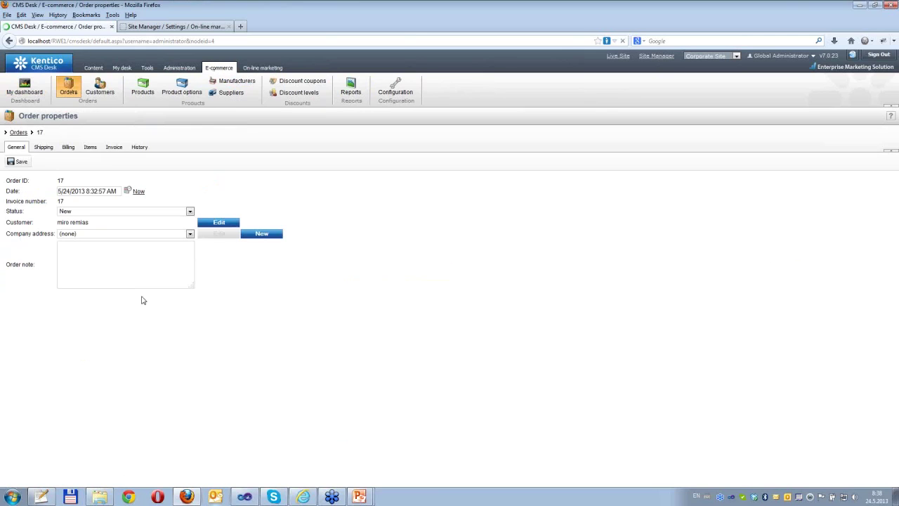
{"action": "left_click", "coordinate": [68, 147]}
{"action": "left_click", "coordinate": [58, 224]}
{"action": "left_click", "coordinate": [19, 162]}
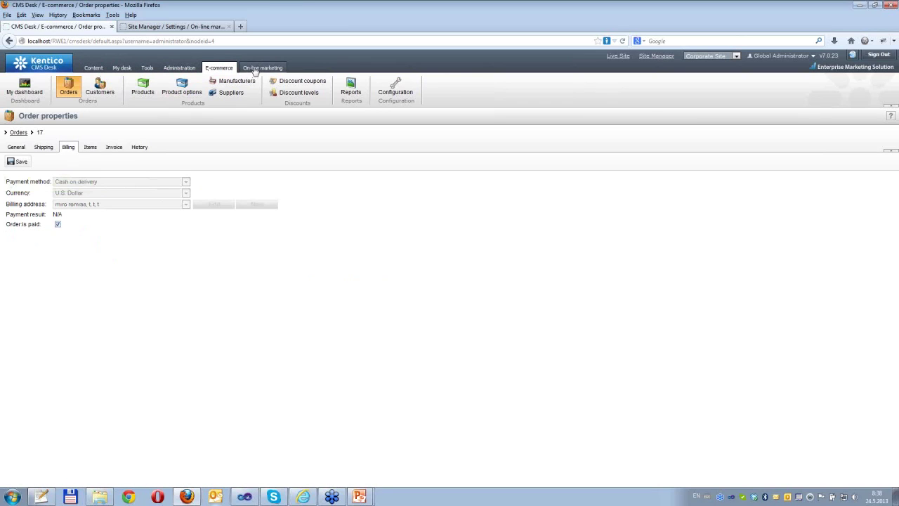
Reopen the CA01 - Training (version 3) automation process and check its list of contacts.
{"action": "left_click", "coordinate": [261, 68]}
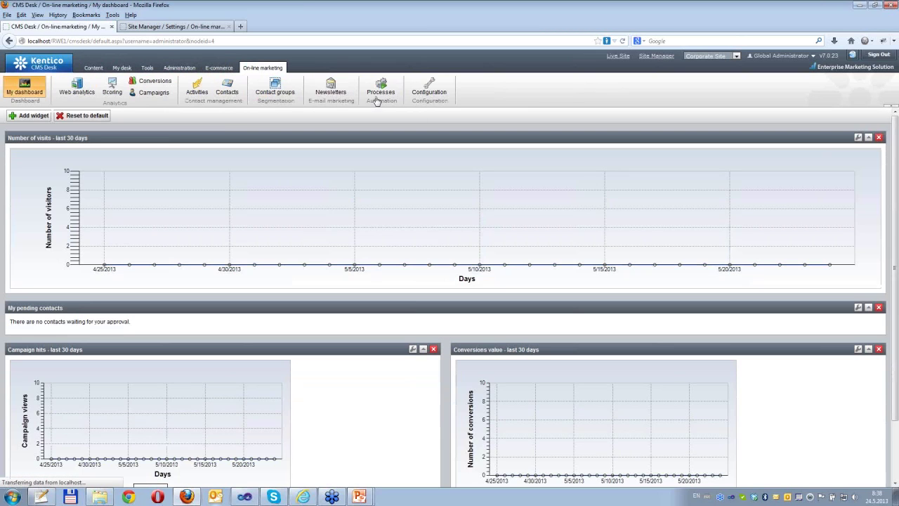
{"action": "left_click", "coordinate": [380, 90]}
{"action": "left_click_drag", "start_coordinate": [49, 206], "coordinate": [91, 205]}
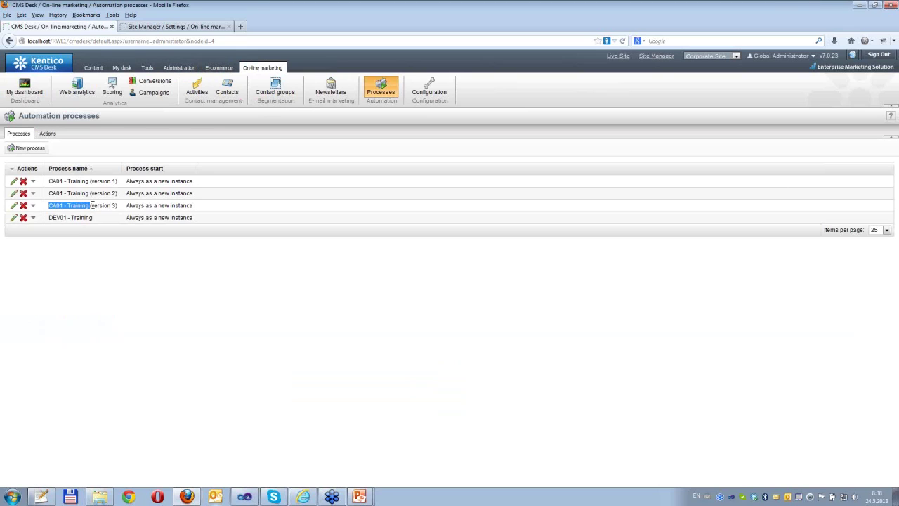
{"action": "left_click", "coordinate": [14, 205]}
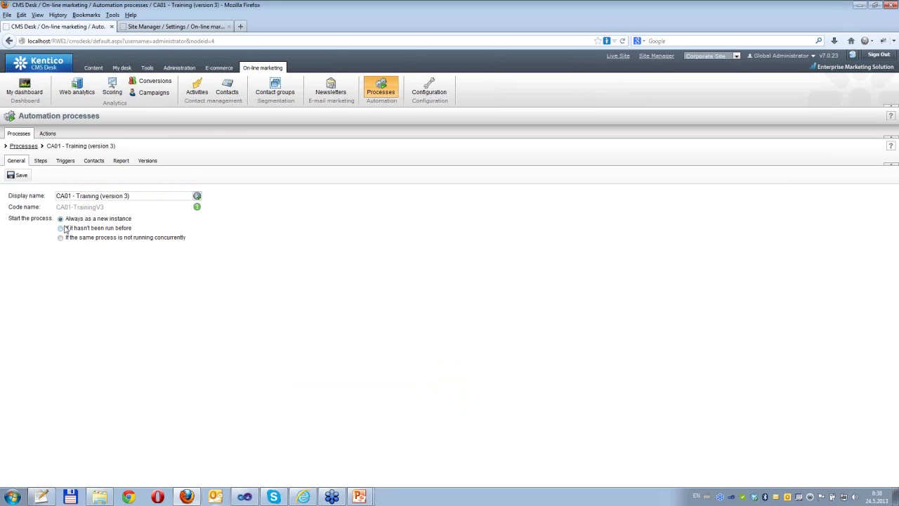
{"action": "left_click", "coordinate": [94, 161]}
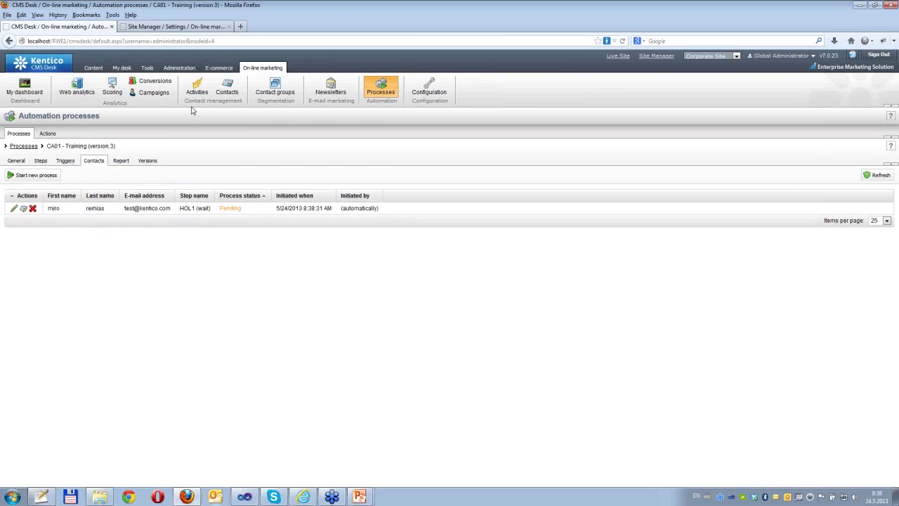
Open the buyer's contact record and find the Product 'training' paid entry among its activities.
{"action": "left_click", "coordinate": [227, 93]}
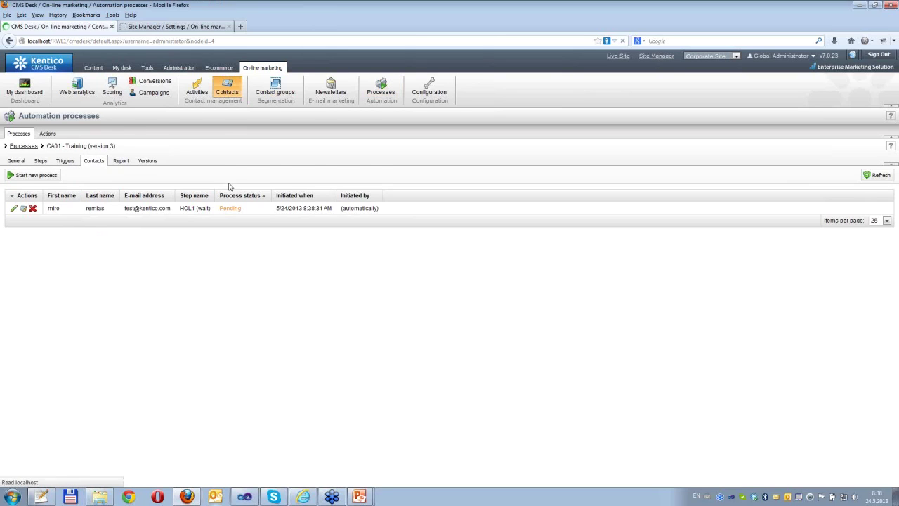
{"action": "left_click", "coordinate": [36, 273]}
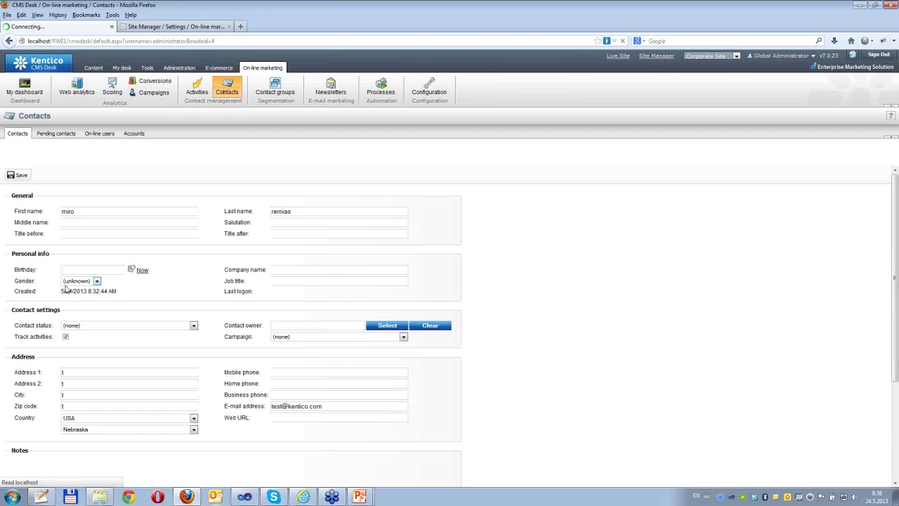
{"action": "left_click", "coordinate": [110, 161]}
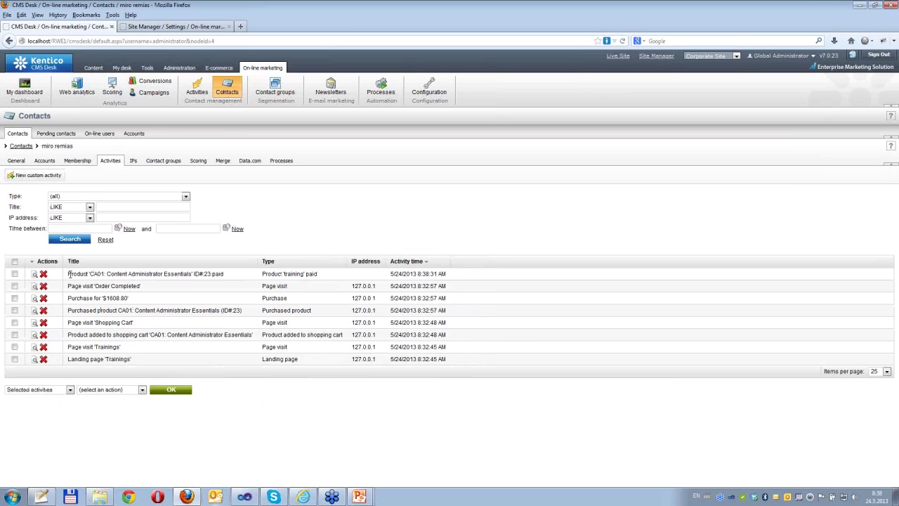
{"action": "left_click_drag", "start_coordinate": [69, 277], "coordinate": [319, 277]}
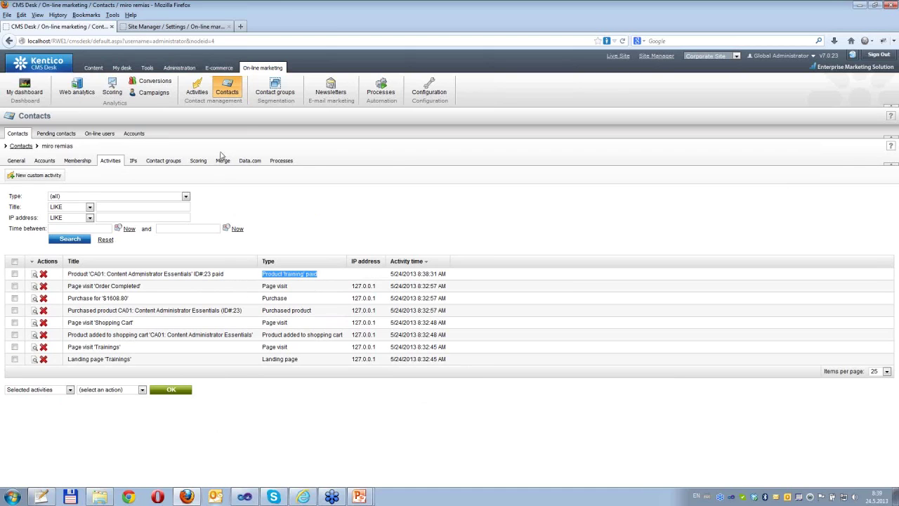
Revisit the activity-logging code of the FOR EMS region in Visual Studio, and show the Recipe with EMS slide in PowerPoint.
{"action": "left_click", "coordinate": [379, 90]}
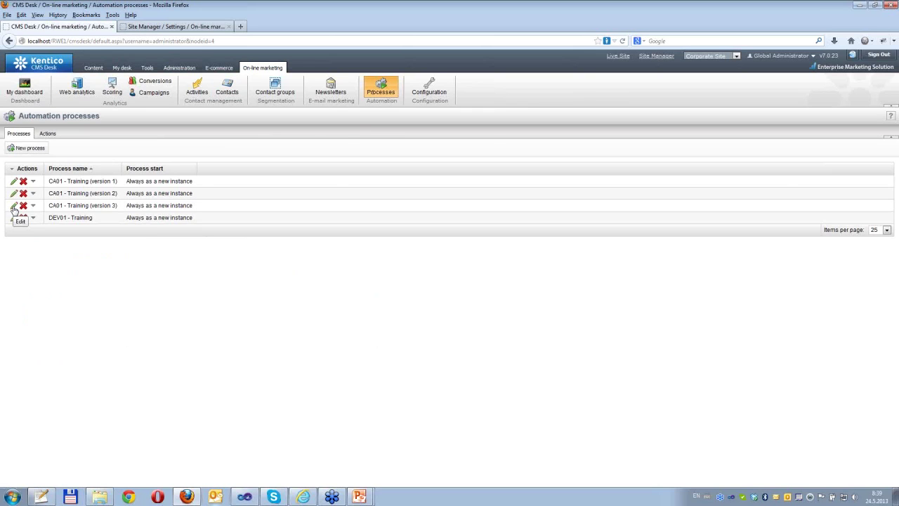
{"action": "left_click", "coordinate": [245, 497]}
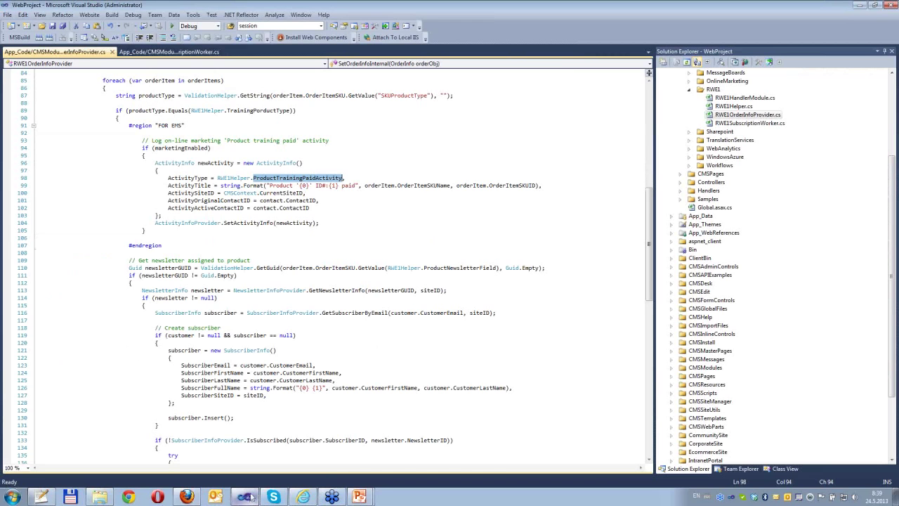
{"action": "left_click_drag", "start_coordinate": [229, 235], "coordinate": [37, 139]}
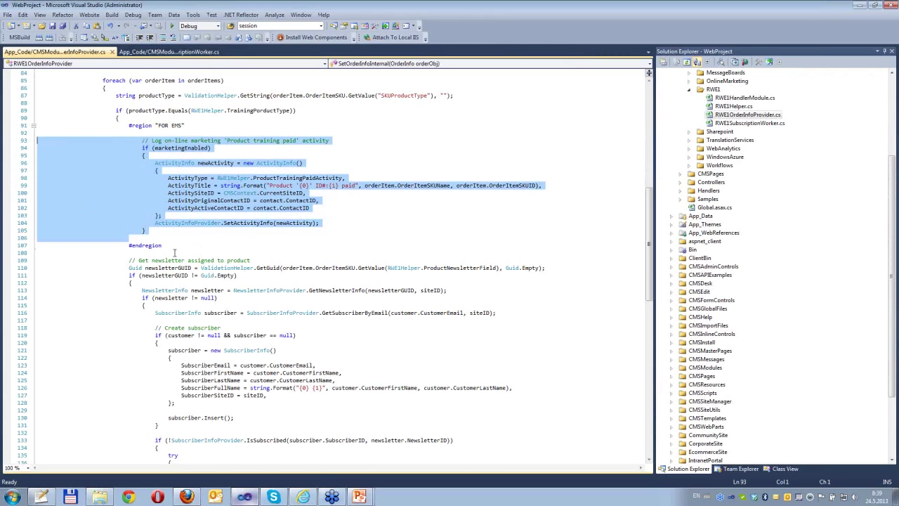
{"action": "left_click", "coordinate": [861, 7]}
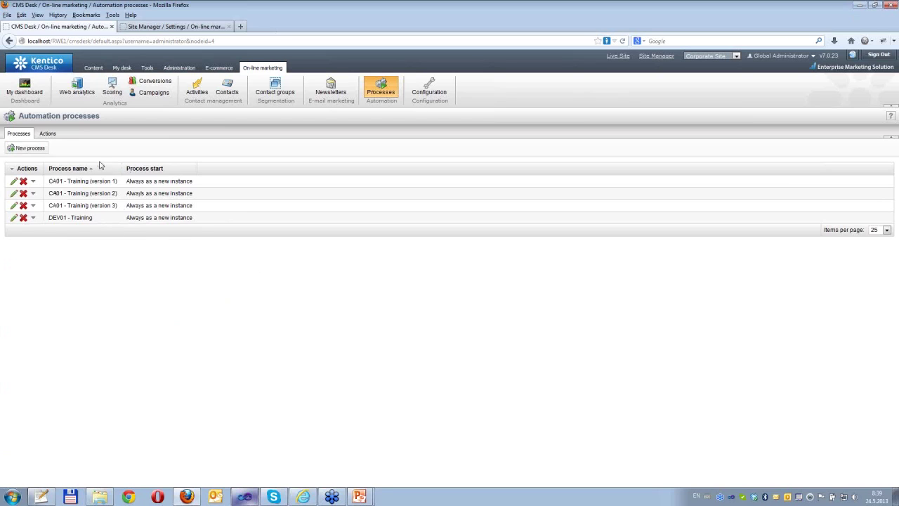
{"action": "left_click", "coordinate": [364, 497]}
{"action": "left_click", "coordinate": [386, 473]}
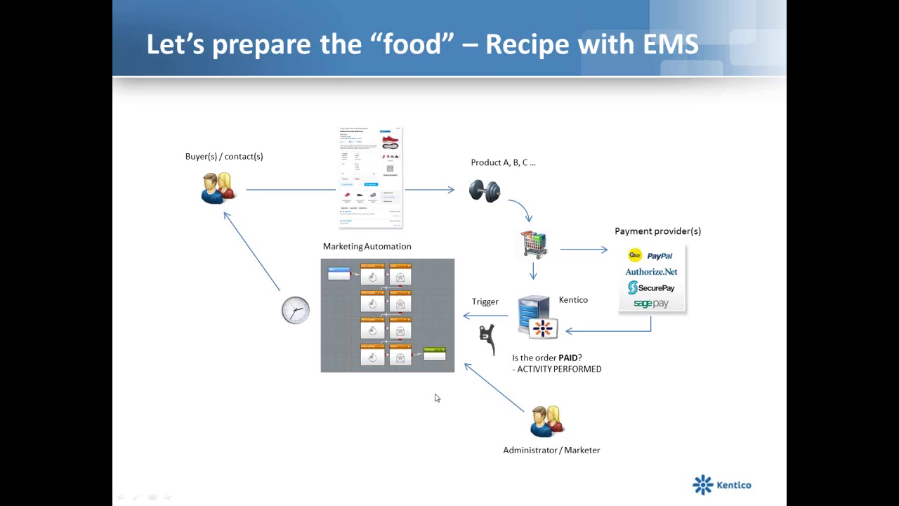
Return to Kentico in Firefox and examine the report on contacts in steps for the CA01 - Training (version 1) process.
{"action": "key", "text": "alt+Tab"}
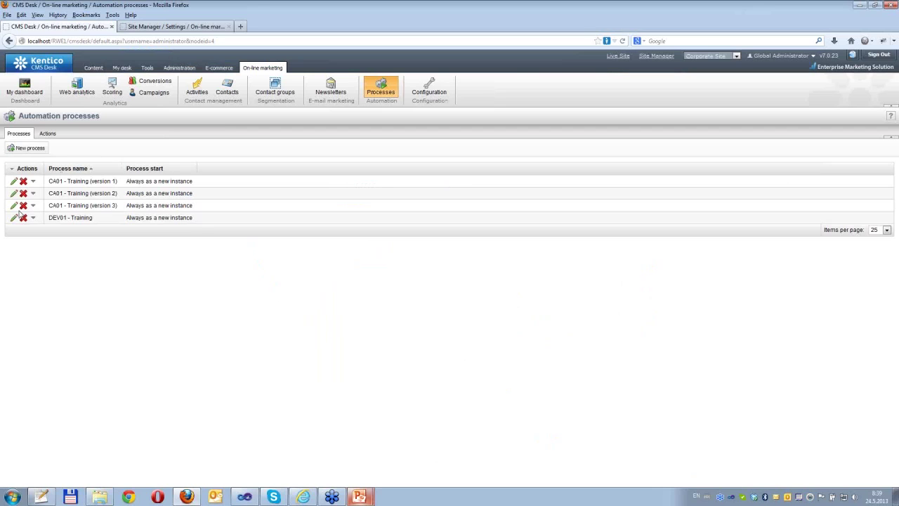
{"action": "left_click", "coordinate": [14, 181]}
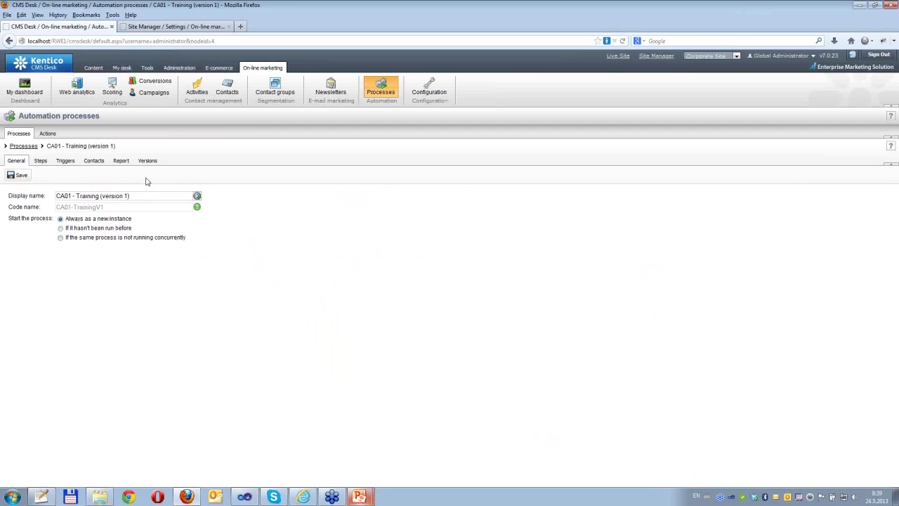
{"action": "left_click", "coordinate": [122, 160]}
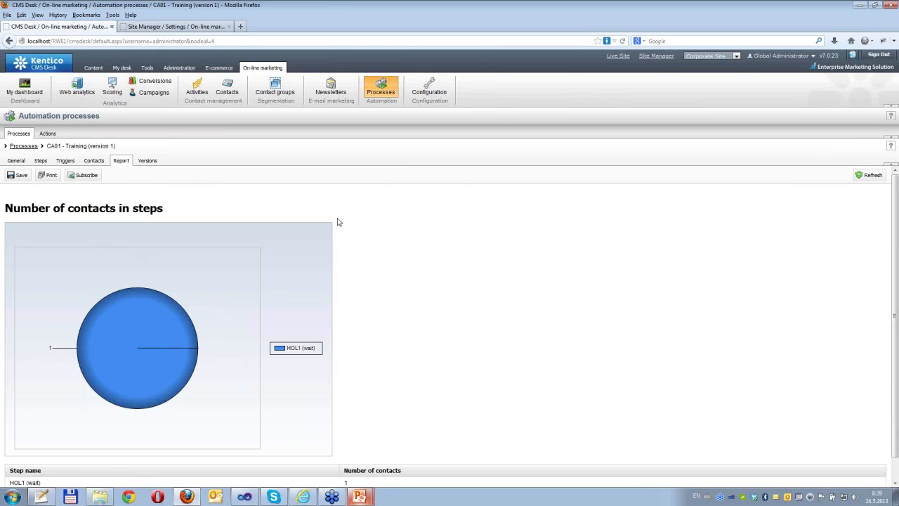
{"action": "scroll", "coordinate": [350, 302], "scroll_direction": "down", "scroll_amount": 1}
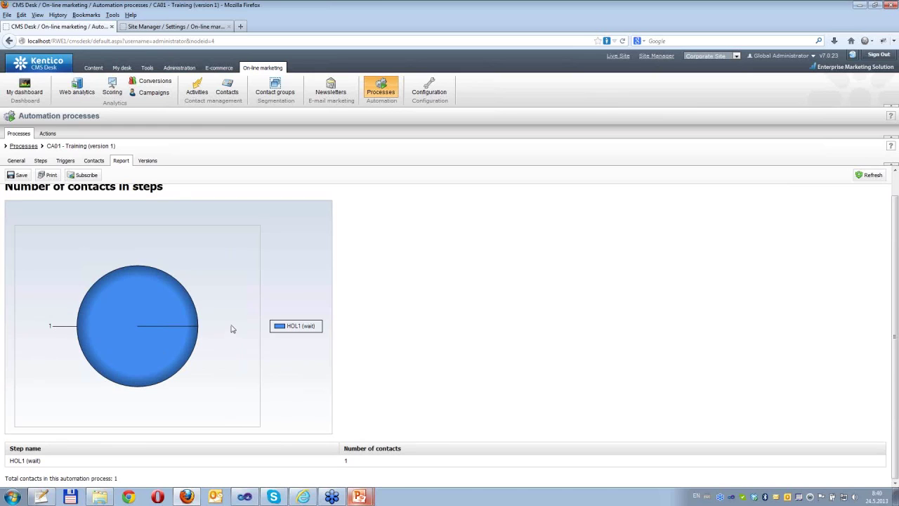
Return to the PowerPoint slide show of RealWorldExamples_1.pptx and advance to the EMS RESULT slide.
{"action": "left_click", "coordinate": [359, 497]}
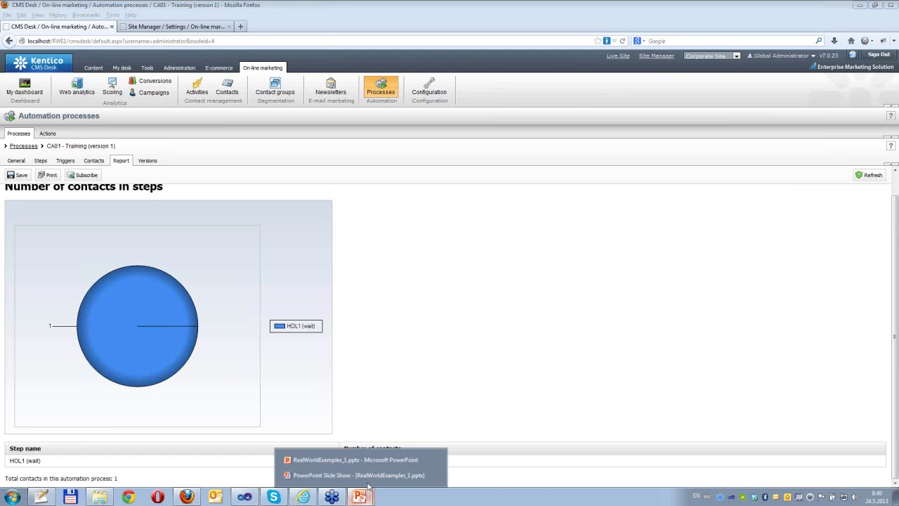
{"action": "left_click", "coordinate": [368, 476]}
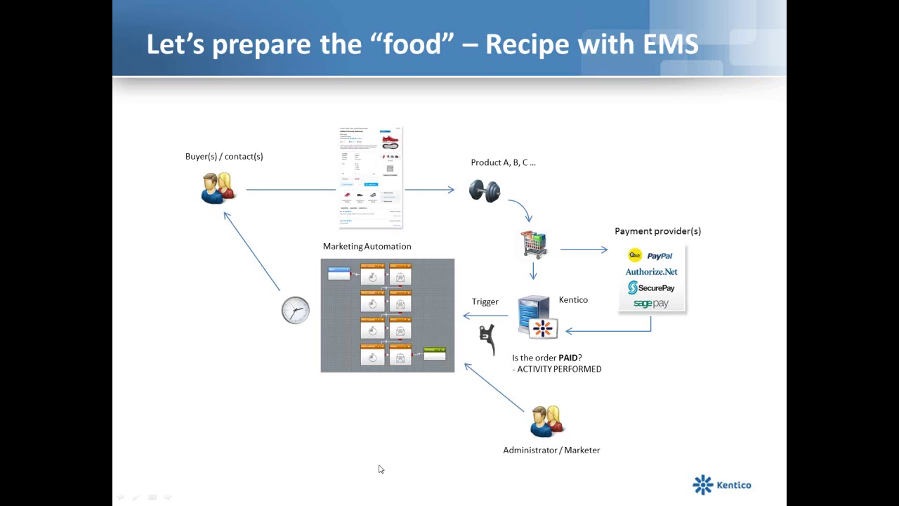
{"action": "left_click", "coordinate": [380, 468]}
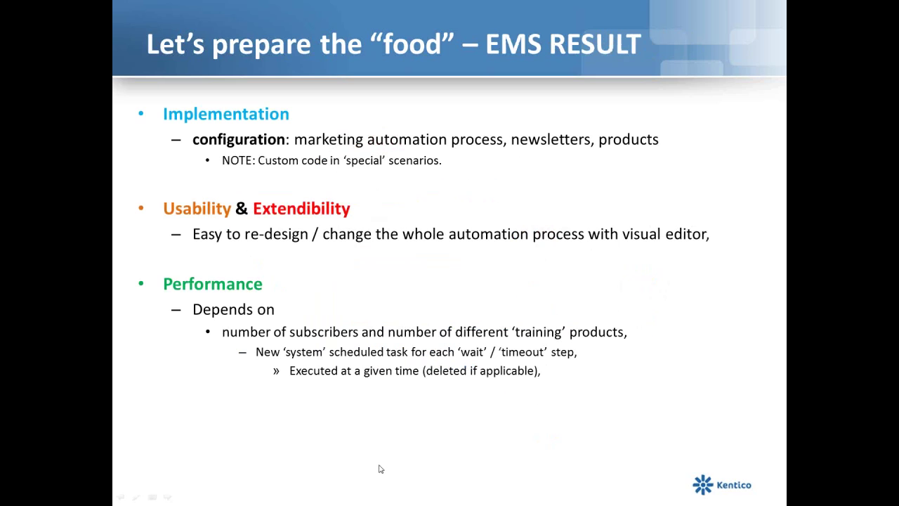